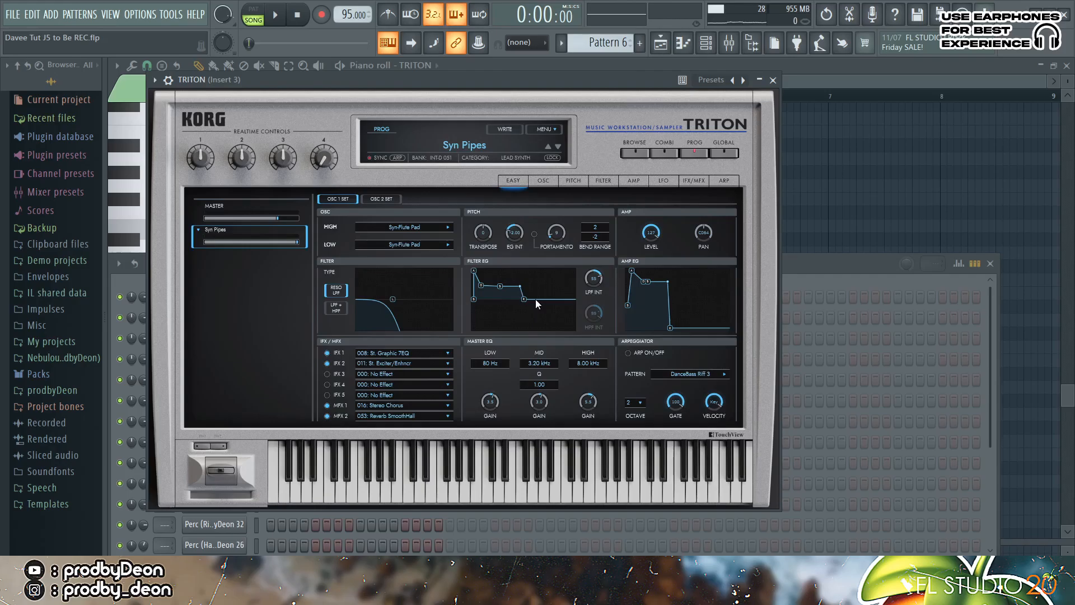
Enter the root notes C4, E4, D4 and E4 one after another in the TRITON piano roll.
click(685, 43)
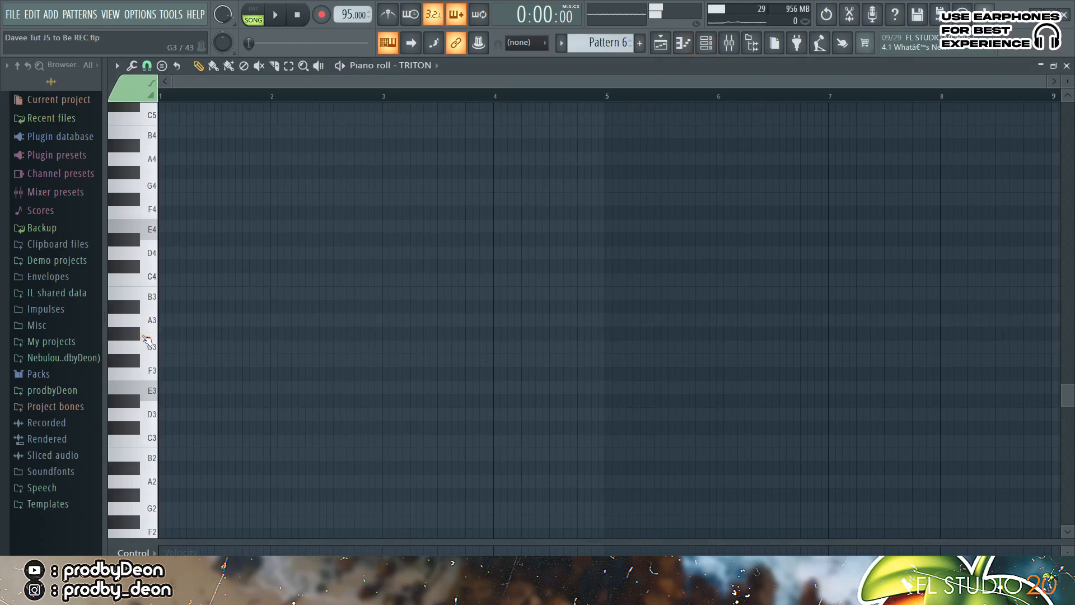
drag(147, 391, 145, 238)
click(162, 226)
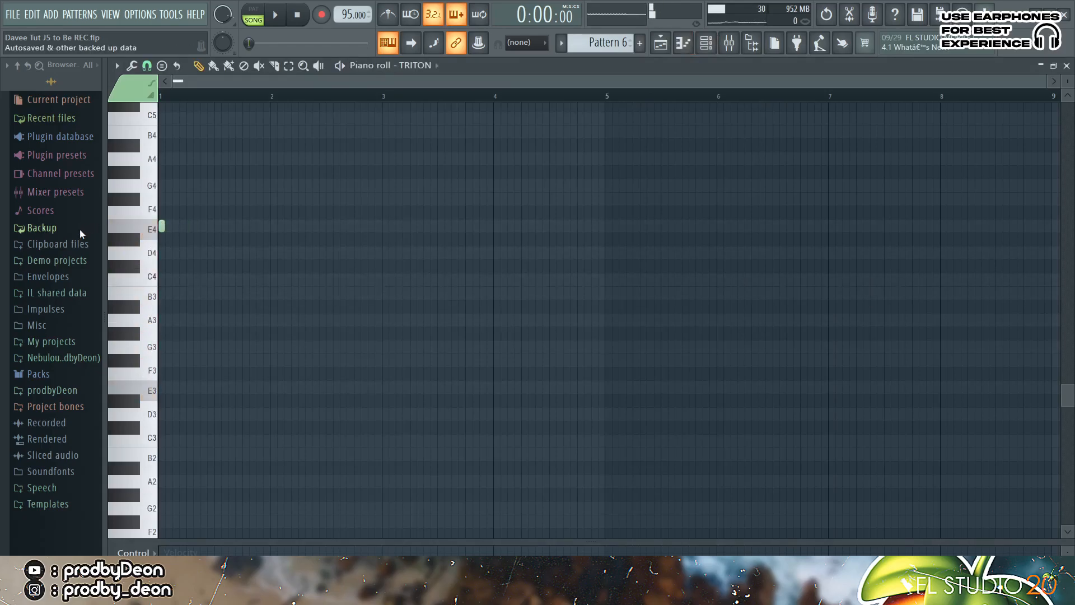
drag(165, 229, 231, 230)
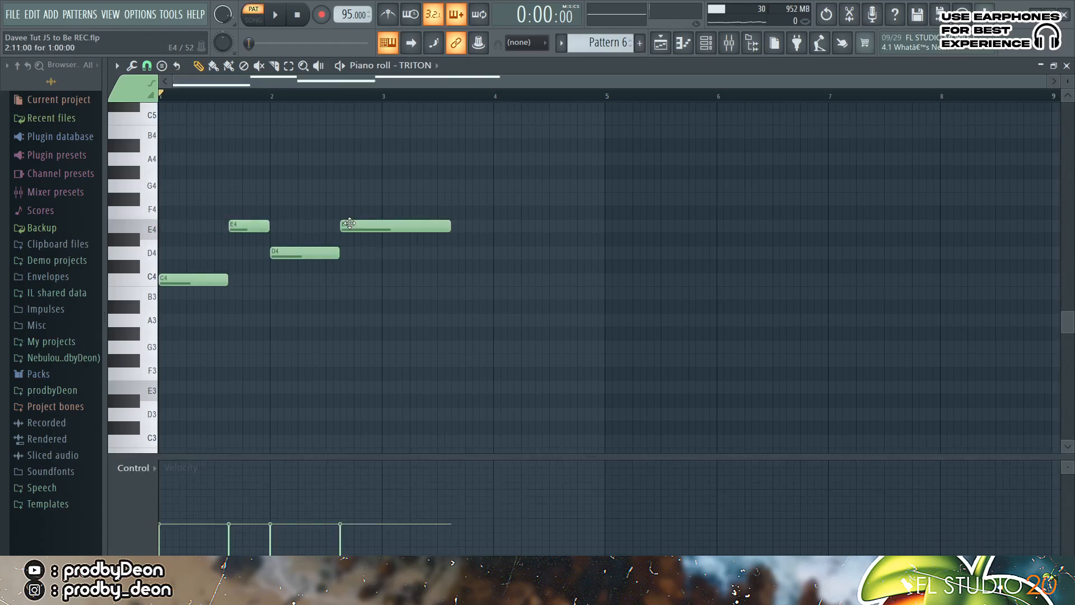
Play the root line and shorten its last E4 note to end at bar 3.
key(space)
drag(450, 227, 383, 230)
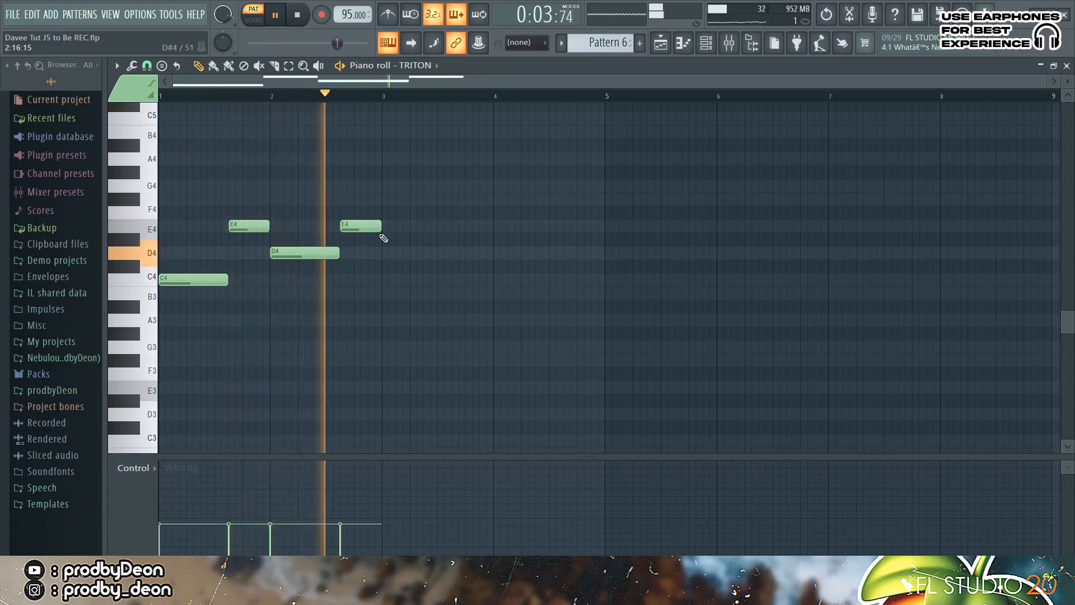
key(space)
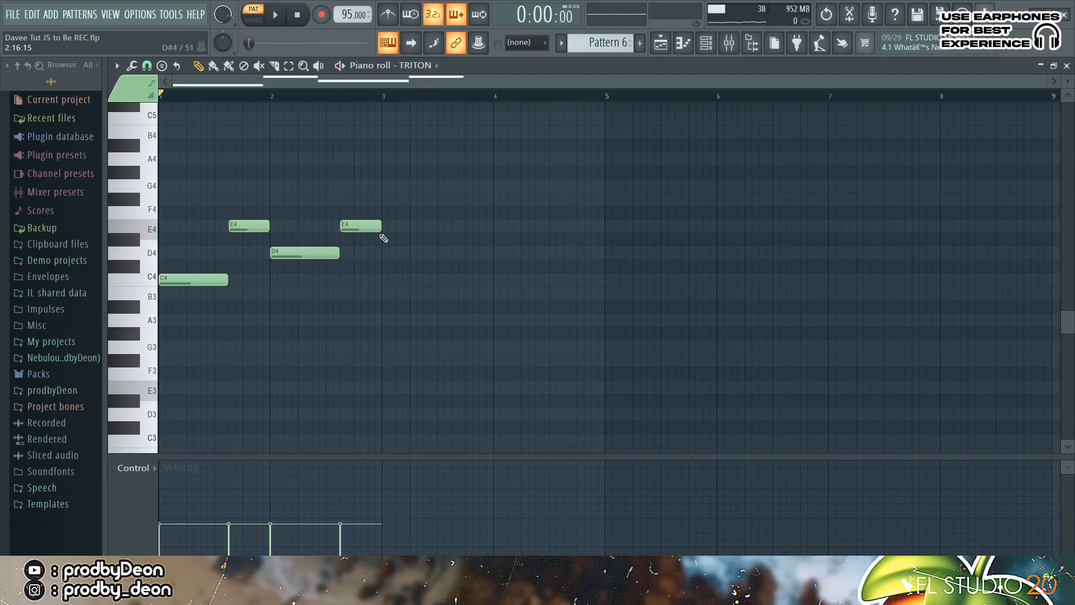
Duplicate the four root notes and transpose the copies up a fifth to G4, B4, A4 and B4.
key(ctrl+c)
key(ctrl+v)
key(ctrl+Up)
key(shift+Left)
key(shift+Down)
key(shift+Down)
key(shift+Down)
key(shift+Down)
key(shift+Down)
key(shift+Down)
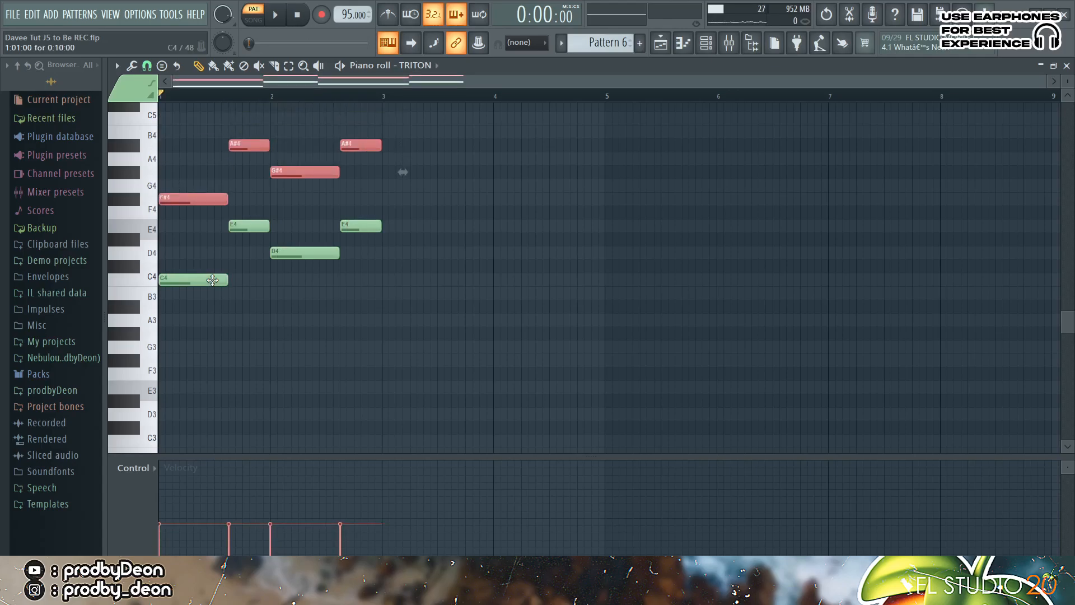
key(shift+Up)
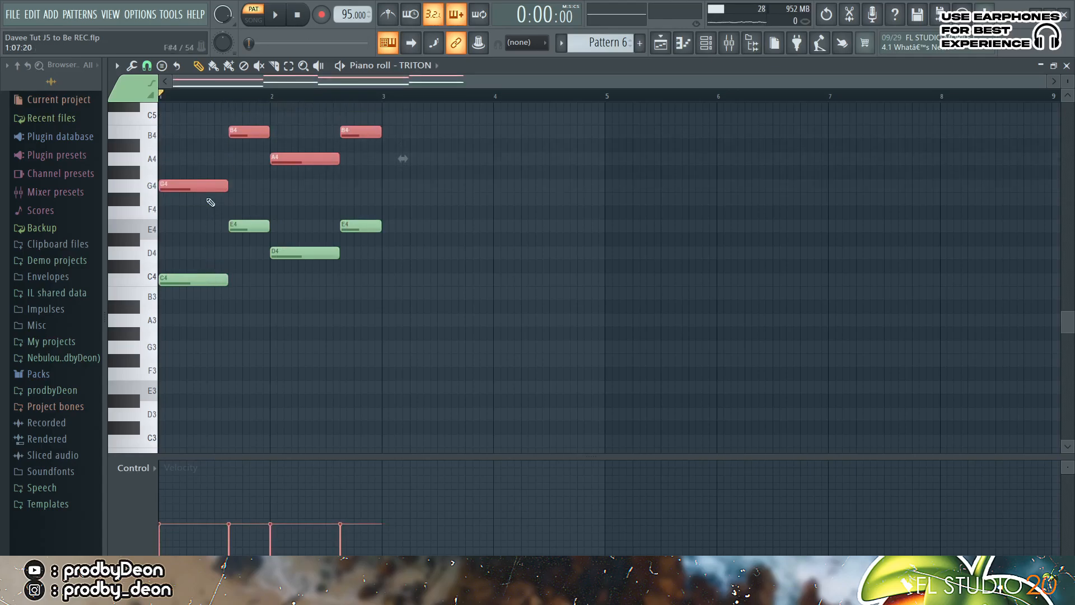
Complete the triads with middle notes E4, G4, F#4 and G4 matching the chord lengths, and audition them.
click(137, 229)
click(233, 185)
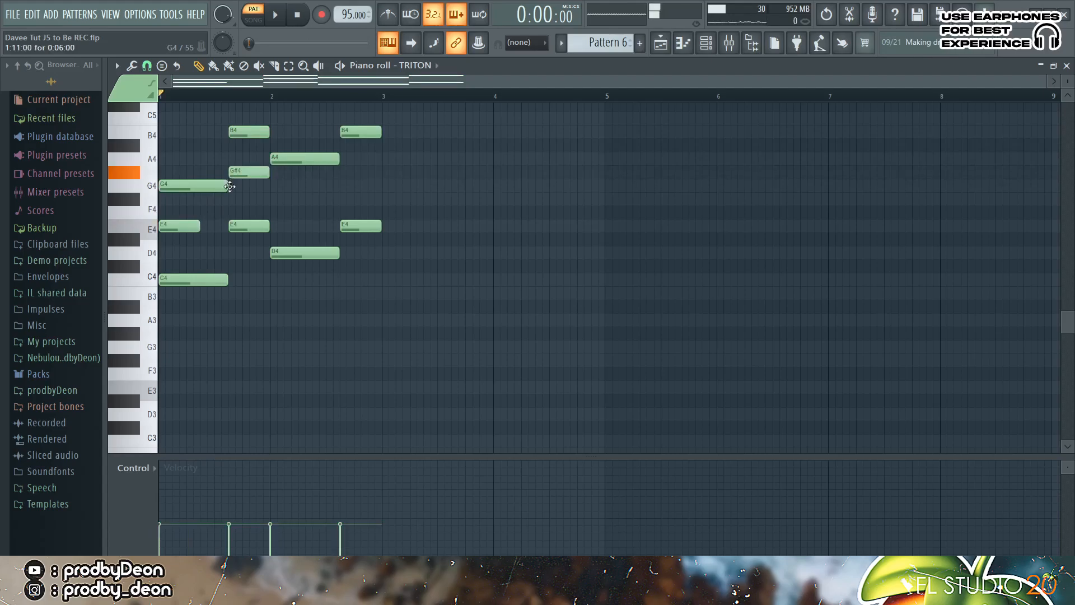
click(277, 196)
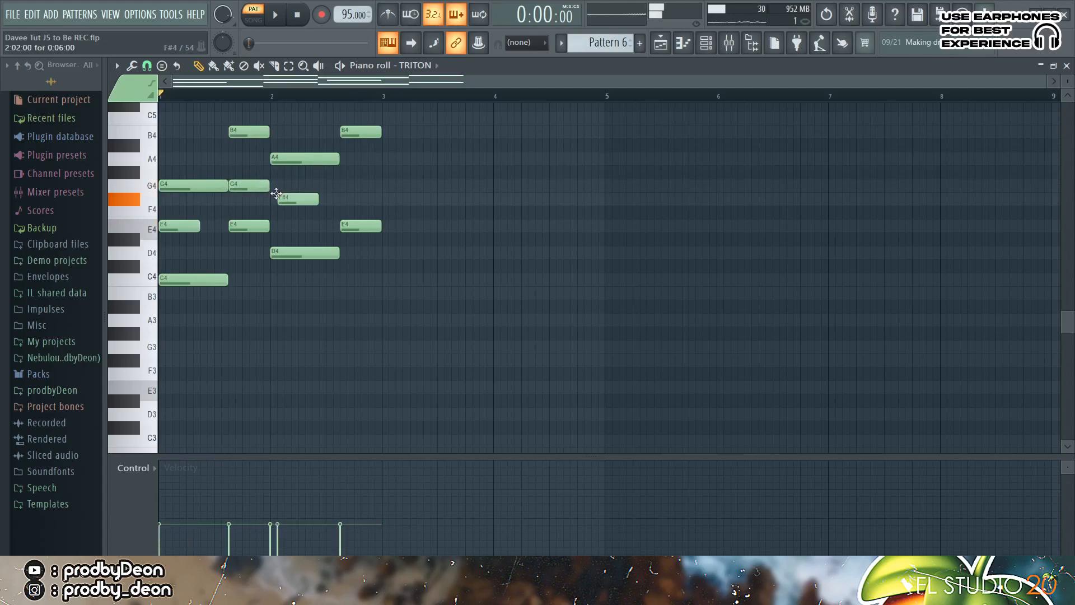
key(space)
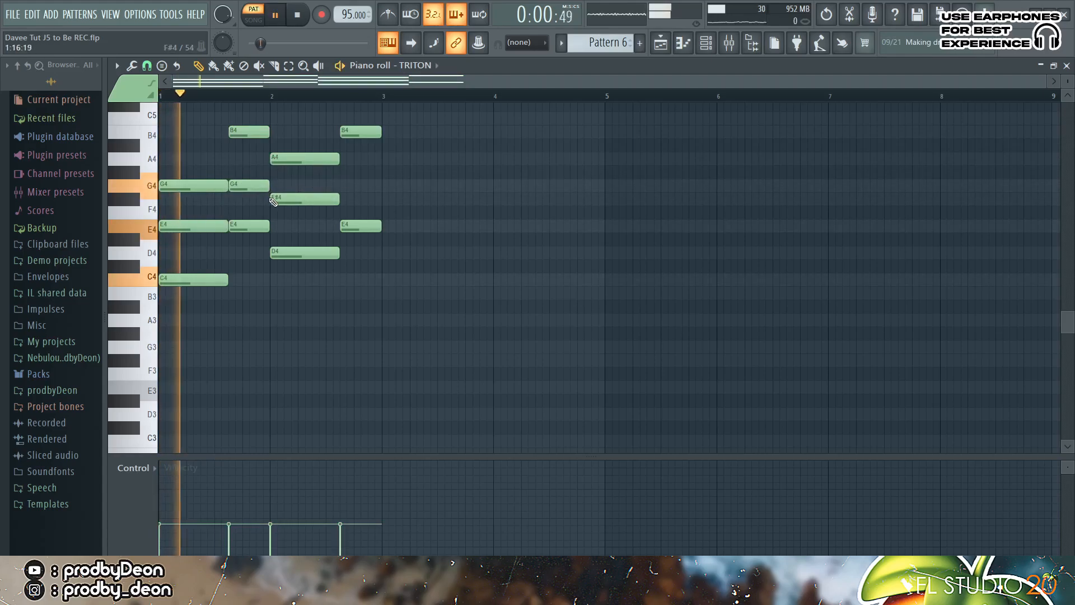
click(341, 185)
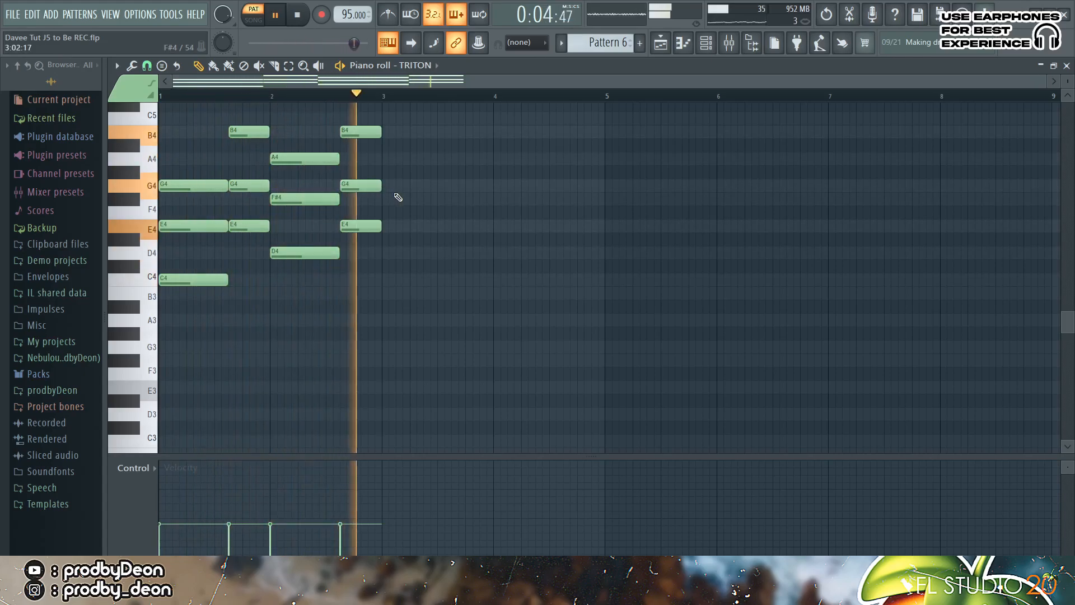
key(space)
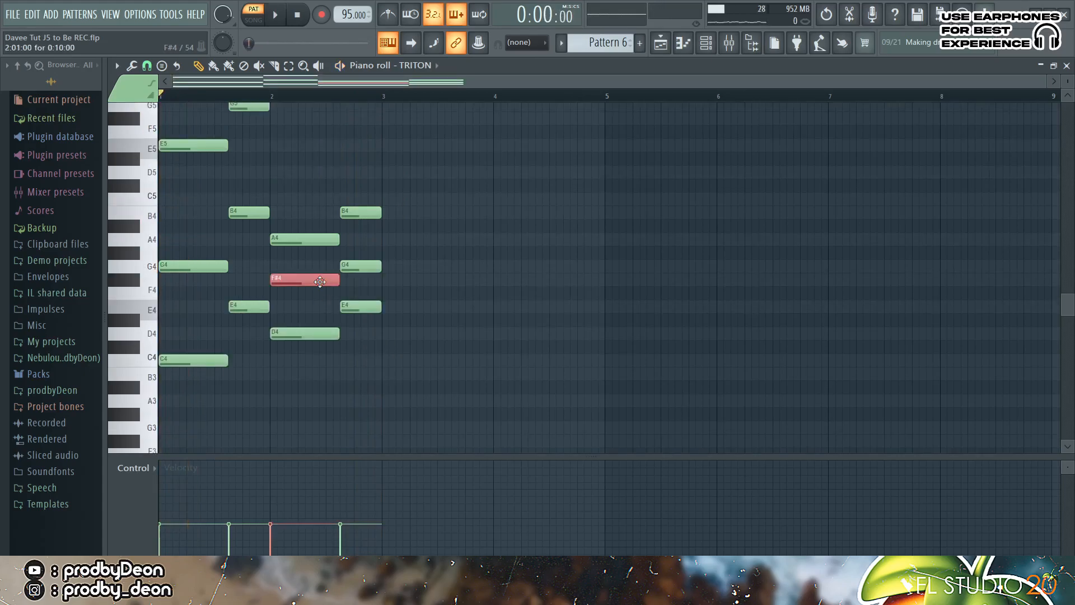
Raise the middle notes of the chords one octave to E5, G5, F#5 and G5, and audition the progression.
key(ctrl+Up)
click(357, 267)
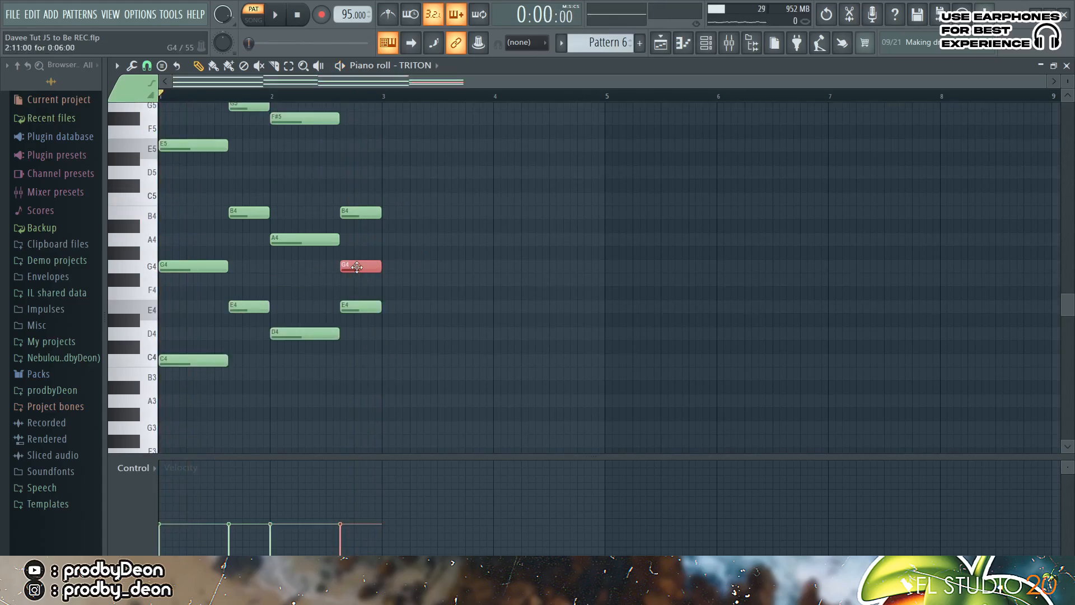
key(ctrl+Up)
scroll(360, 268, up, 2)
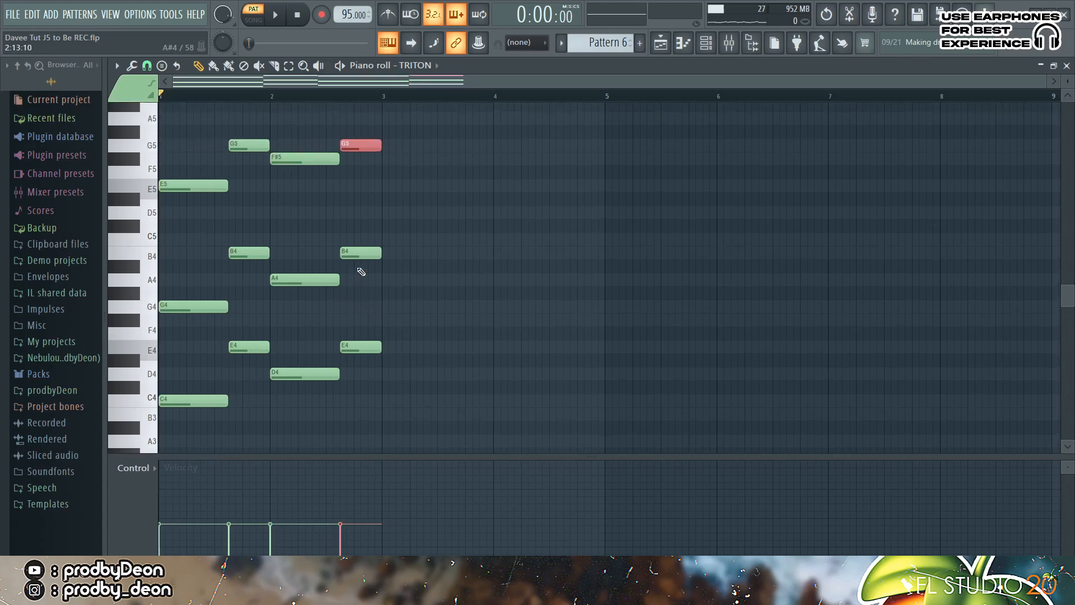
key(space)
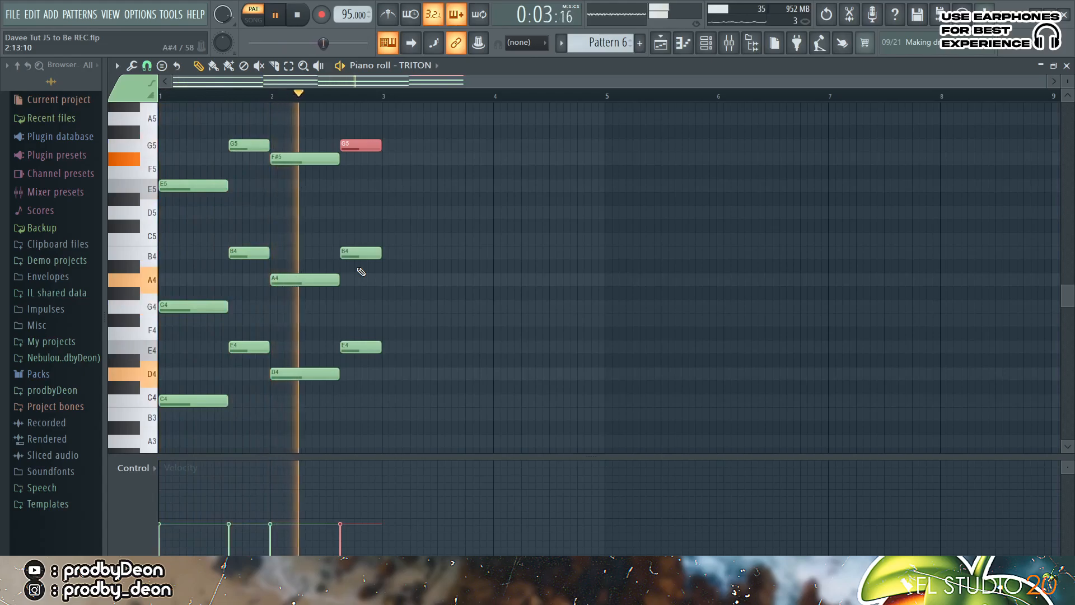
key(space)
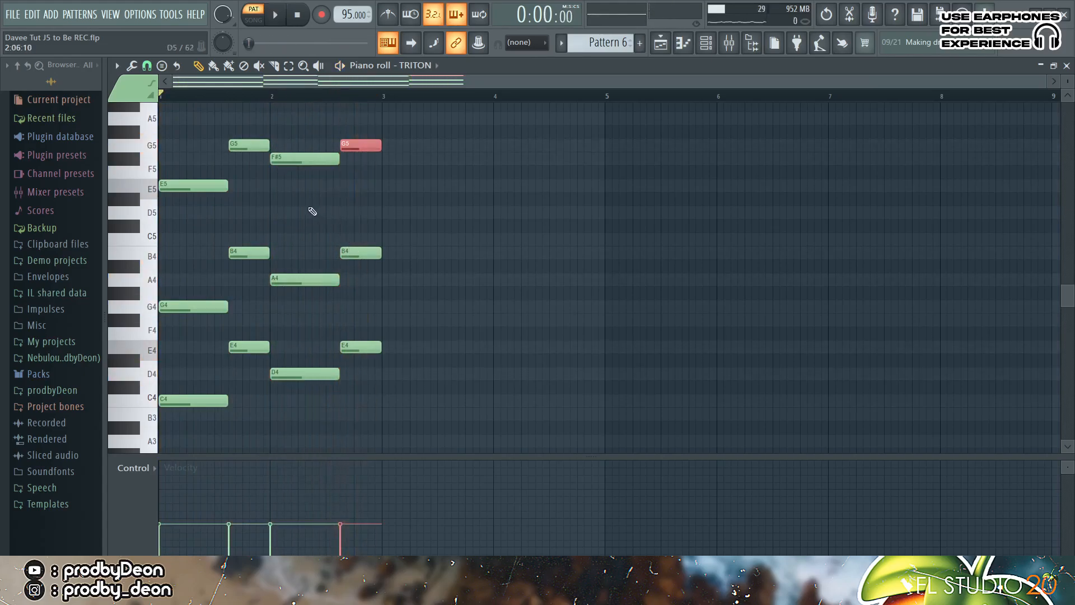
Revoice the second chord by changing its upper notes to A4 and C5 above E4.
drag(253, 162, 247, 145)
key(ctrl+Down)
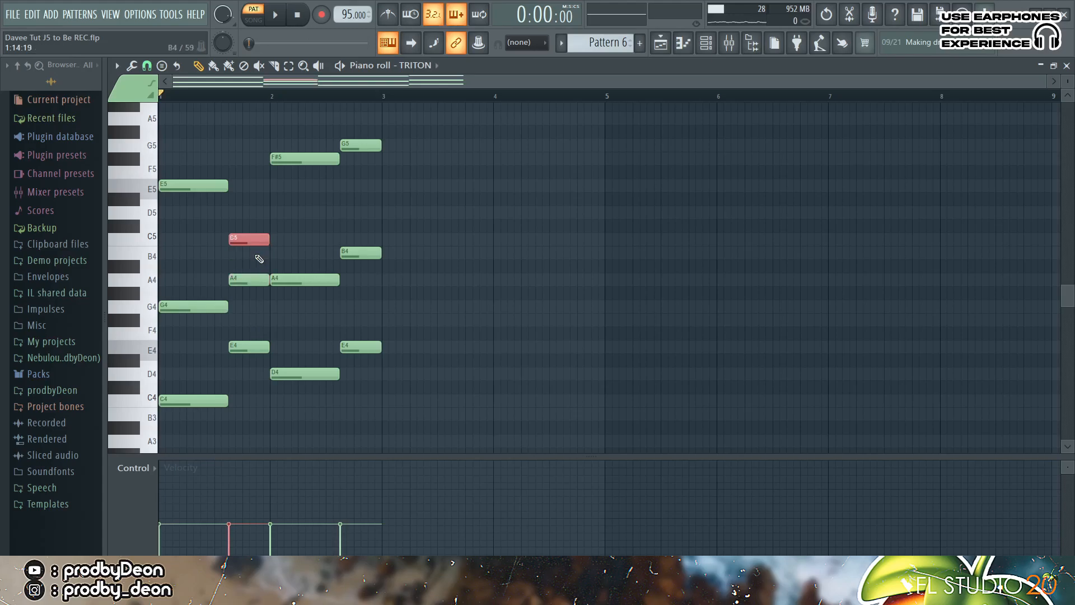
click(248, 346)
key(ctrl+Up)
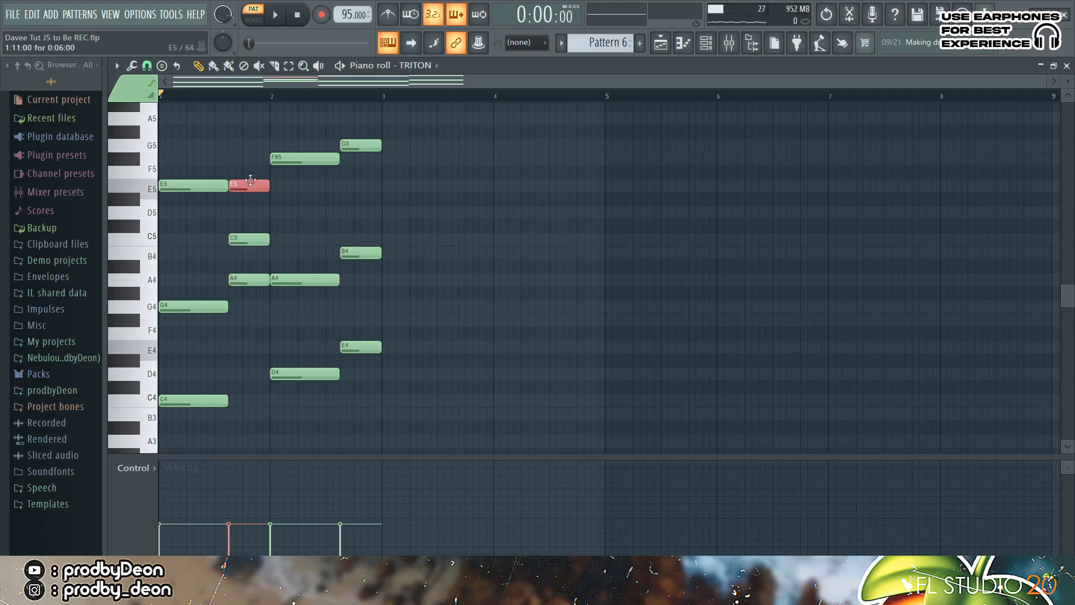
key(ctrl+Down)
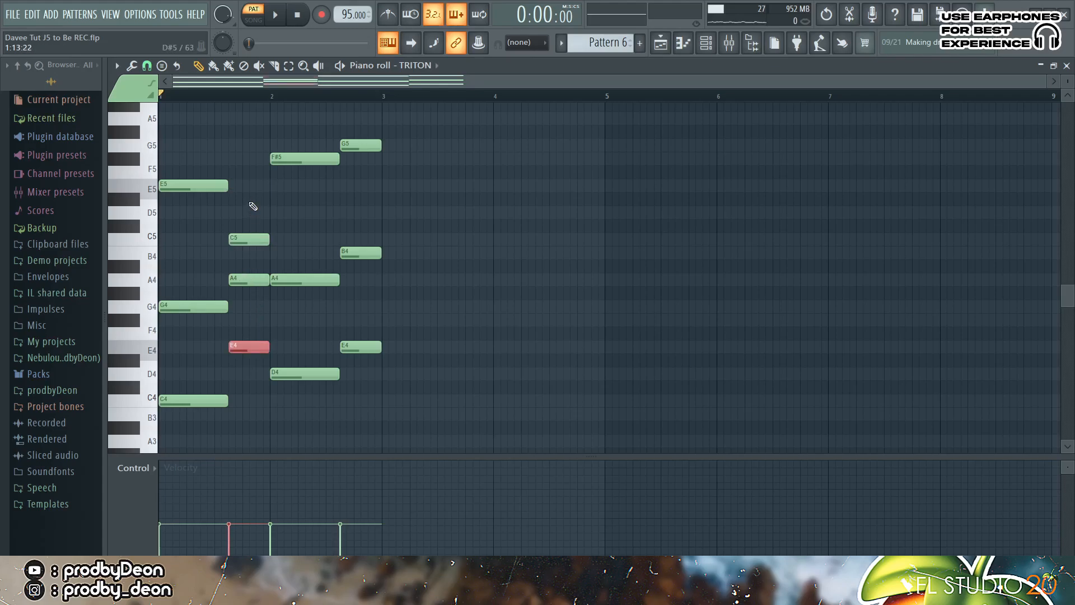
Raise the second chord's A4 one octave to A5 and audition the progression.
click(248, 276)
key(ctrl+Up)
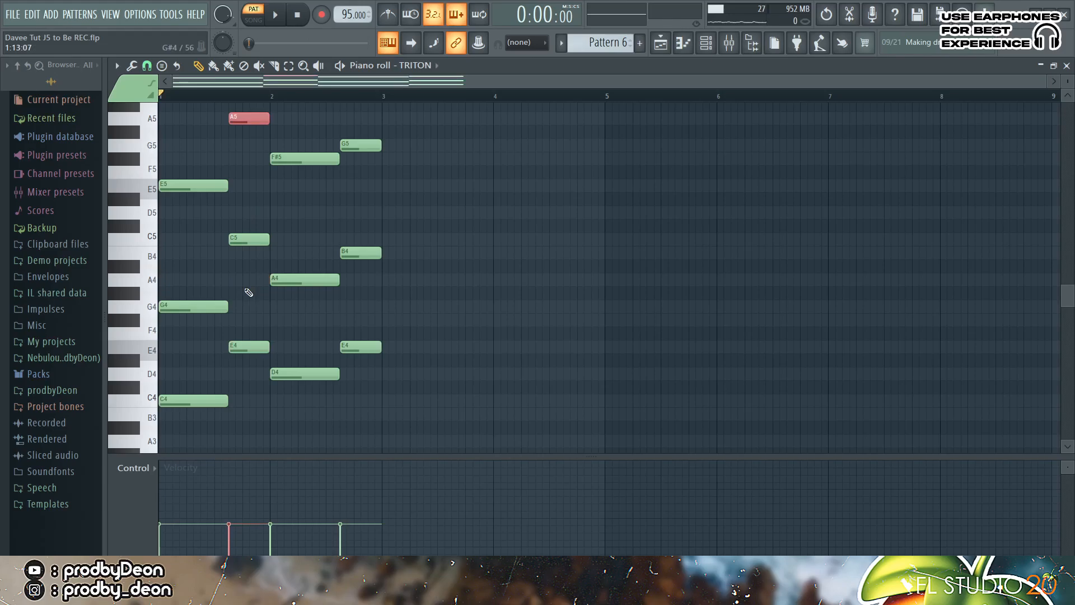
key(space)
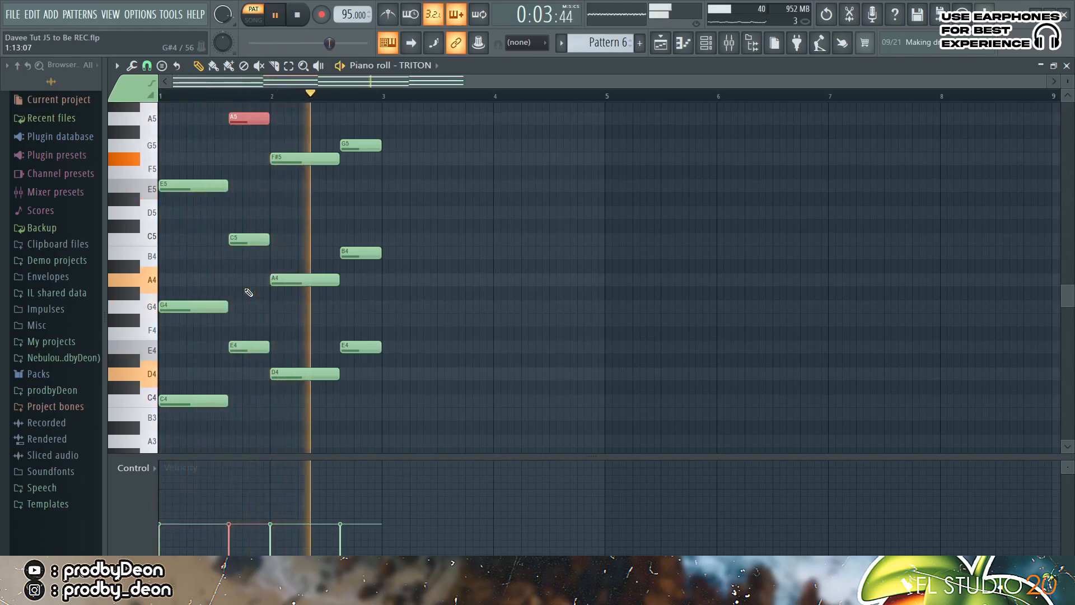
key(space)
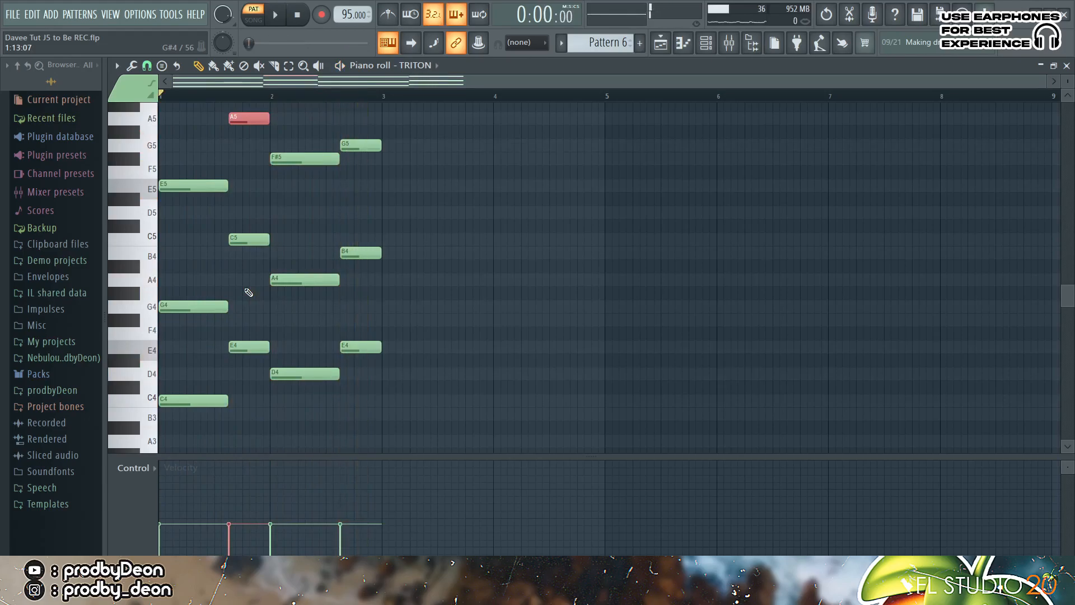
Duplicate the whole two-bar chord progression into bars 3 and 4.
key(ctrl+a)
key(ctrl+b)
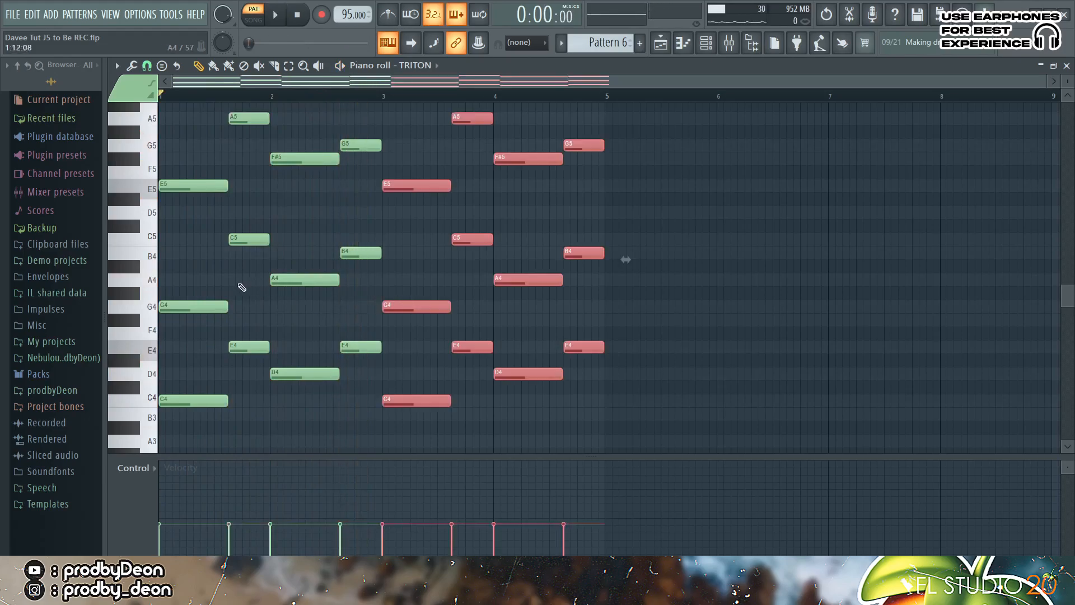
Add an A4 melody note over the first chord, starting at step 5 and trimmed to end with the chord.
click(206, 305)
click(193, 260)
key(space)
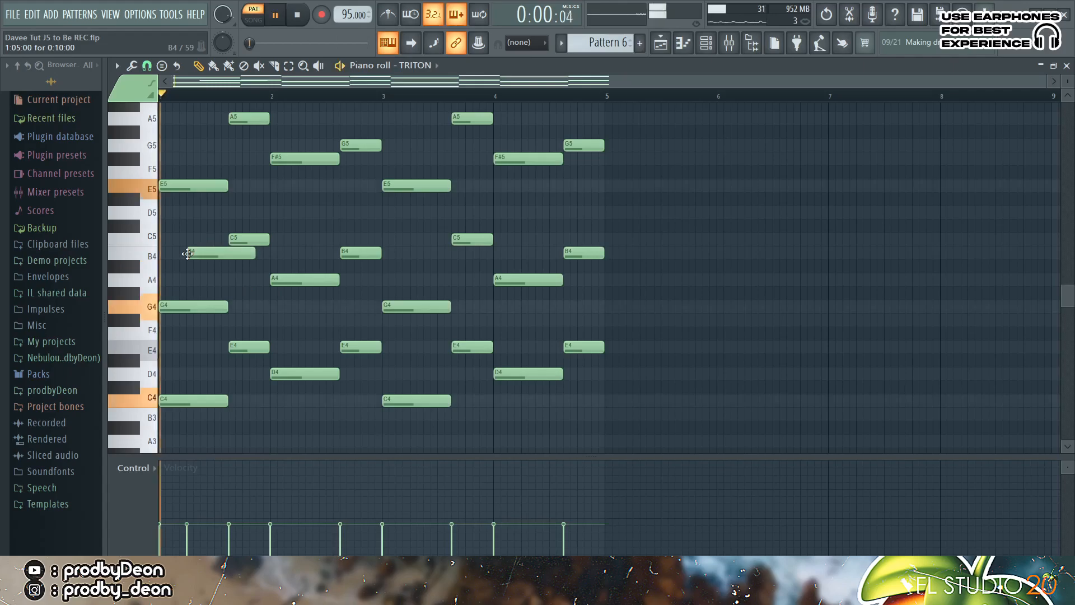
key(space)
drag(211, 253, 214, 284)
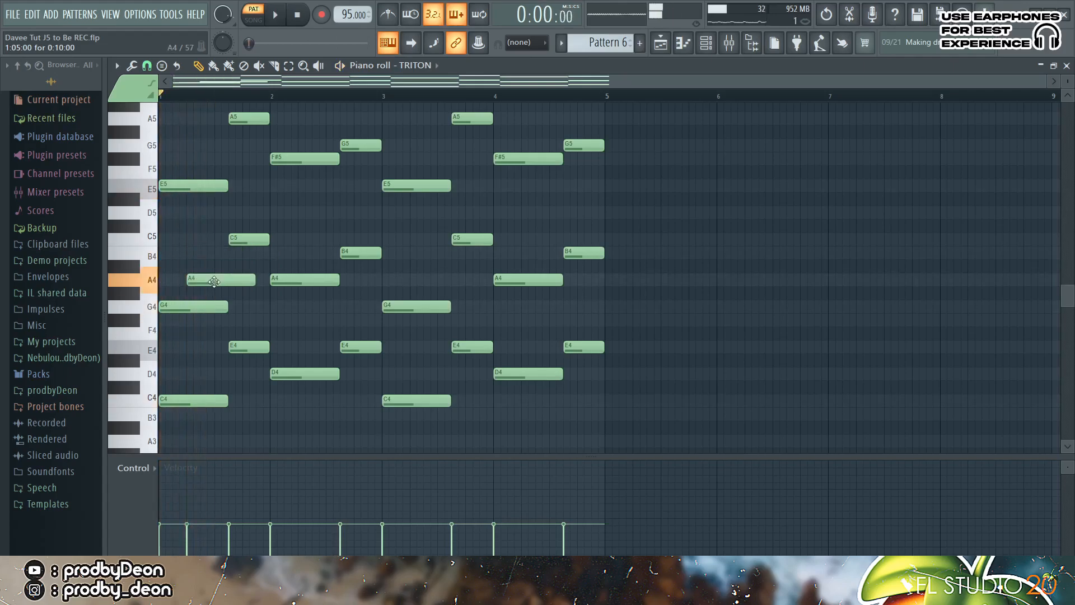
key(space)
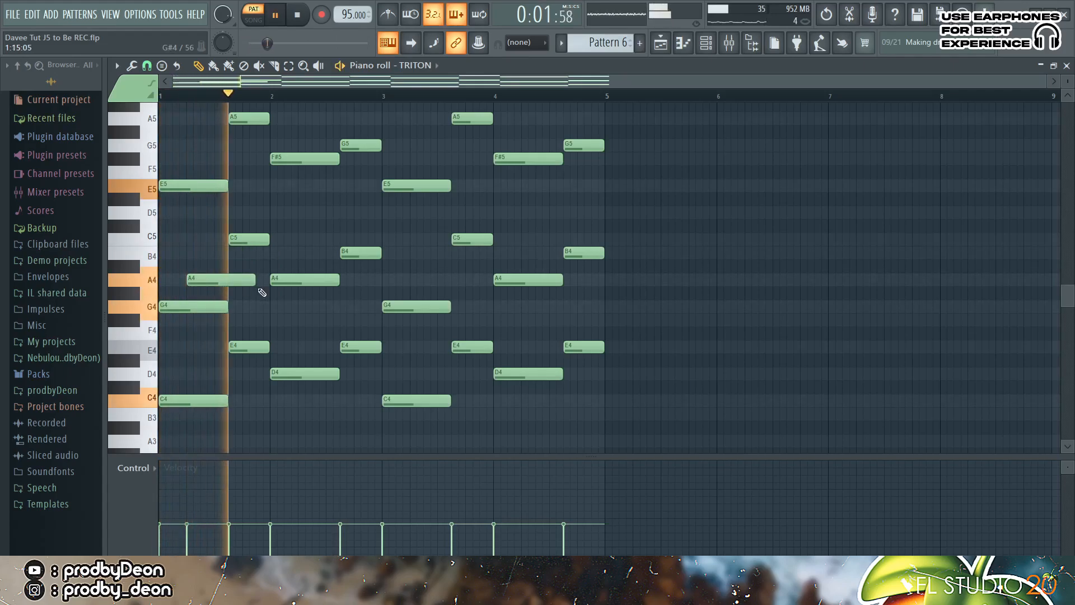
drag(255, 286, 225, 288)
key(space)
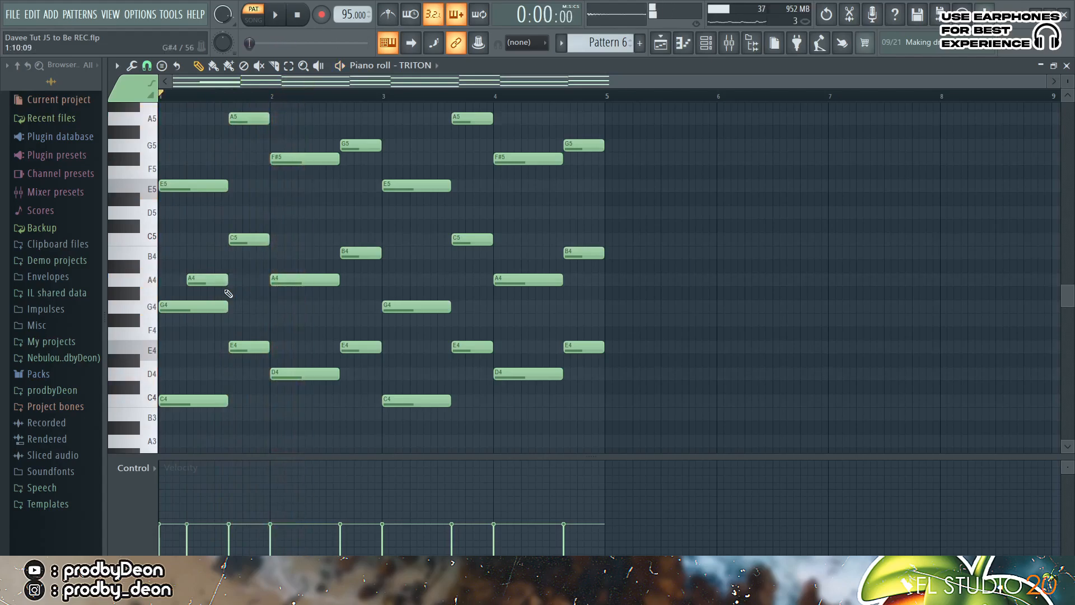
Add a B5 melody note at step 13 over the second chord and trim it to end at bar 2.
key(space)
scroll(252, 113, up, 1)
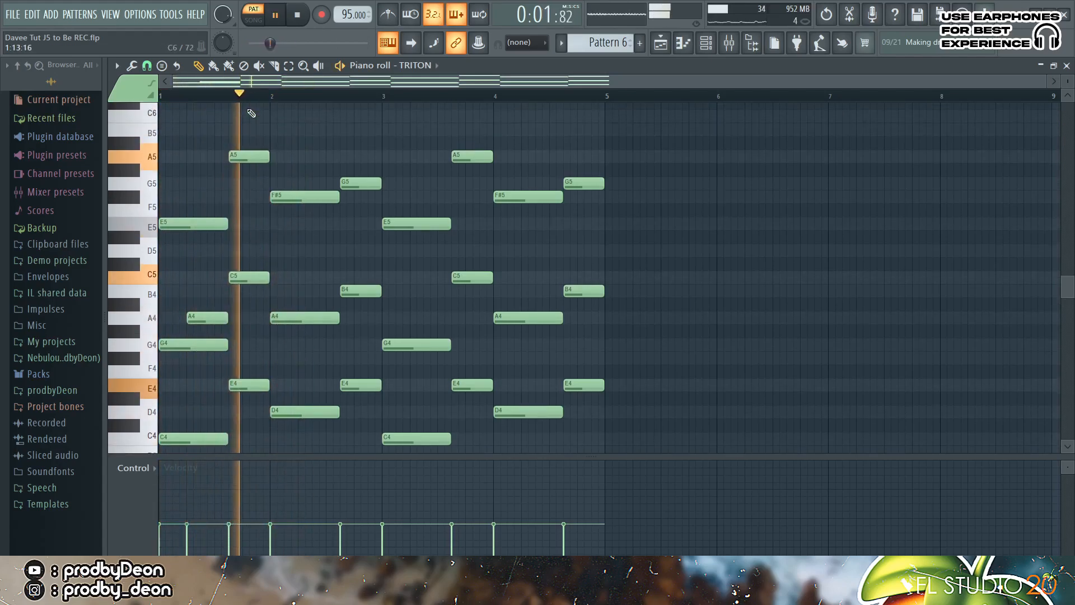
click(243, 133)
key(space)
key(space)
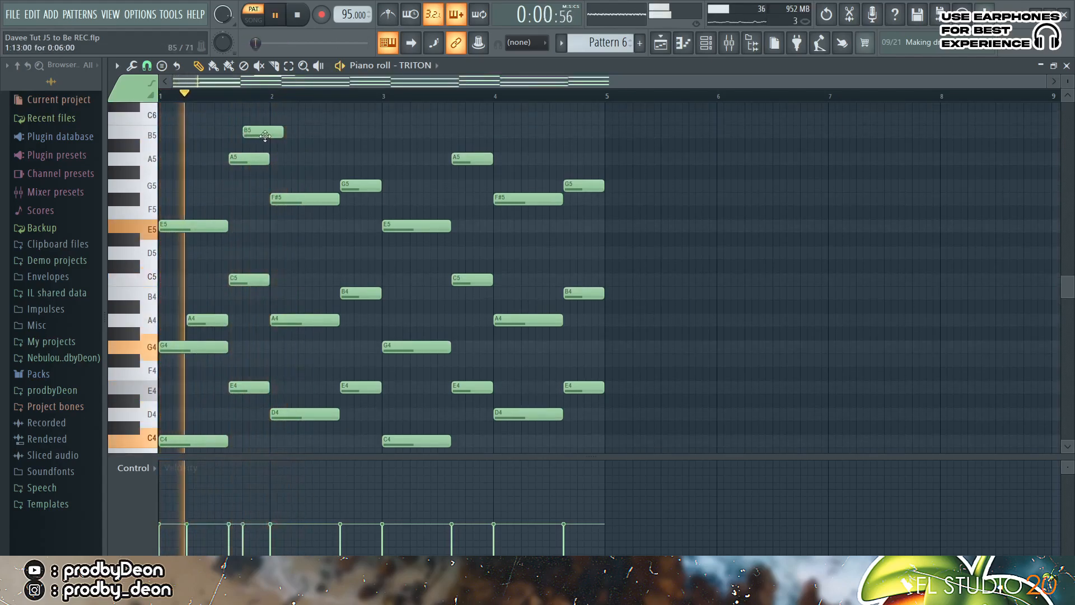
drag(281, 133, 264, 137)
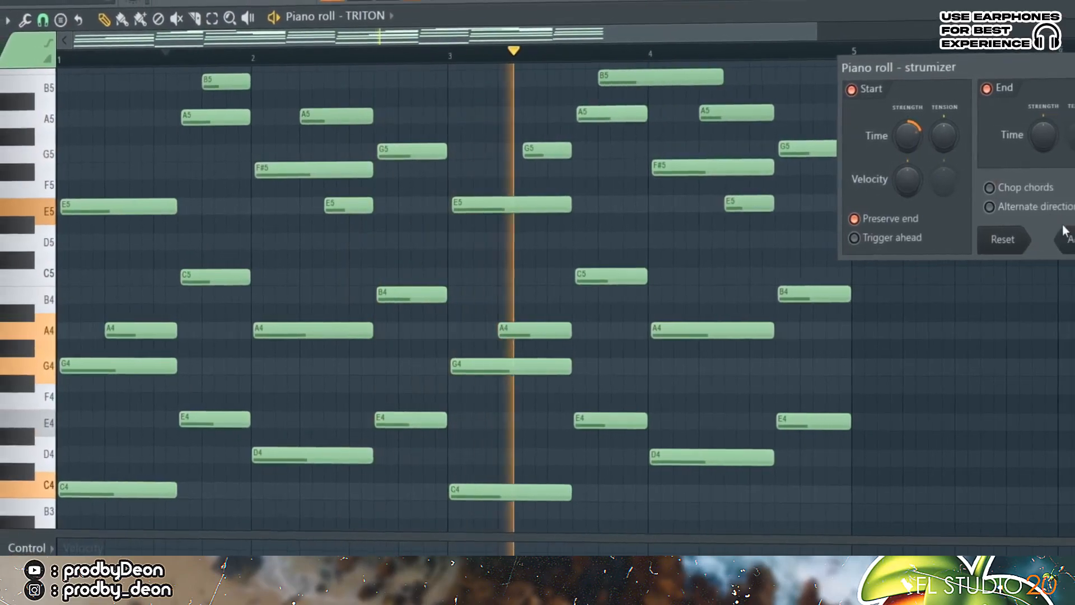
Apply the Strumizer to the pattern with Preserve end enabled so the chord notes start slightly apart.
click(1060, 240)
key(space)
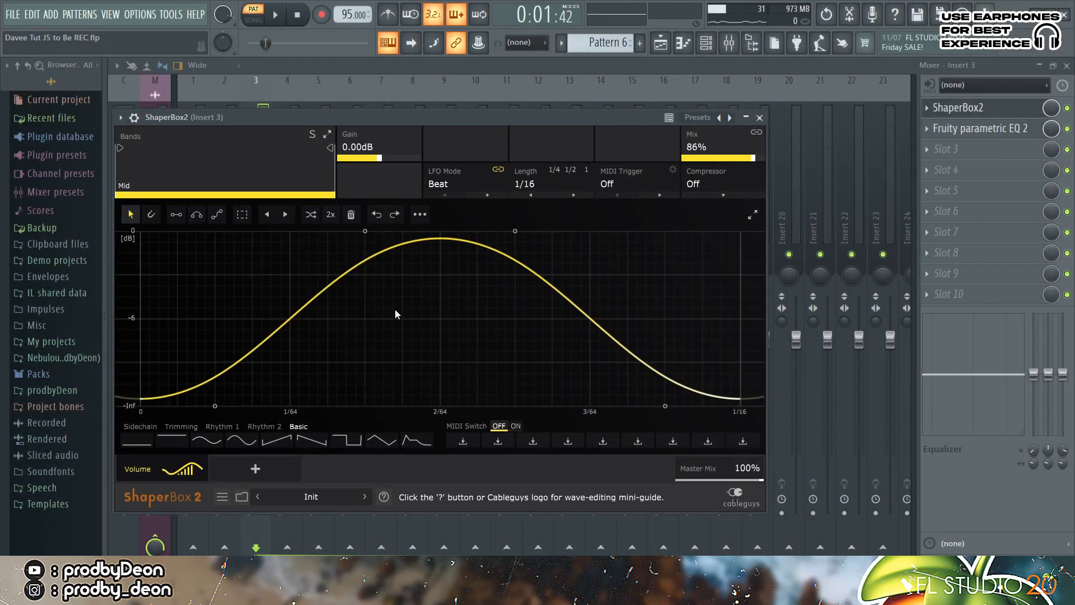
Review the ShaperBox2 and Fruity parametric EQ 2 effects on Insert 3 and audition the TRITON pattern in the piano roll.
click(759, 118)
click(963, 131)
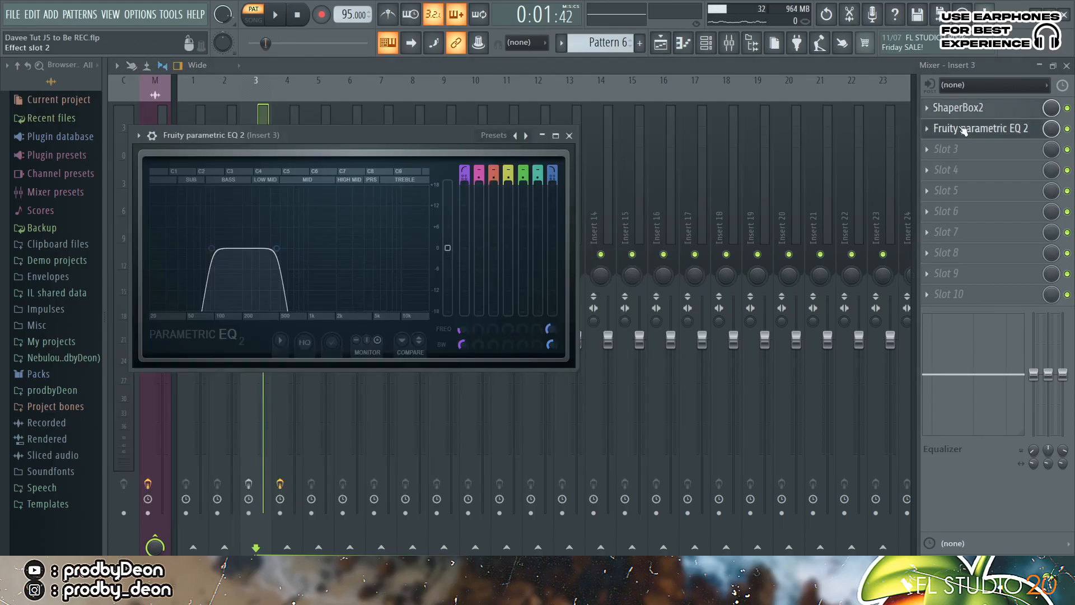
click(569, 135)
key(F7)
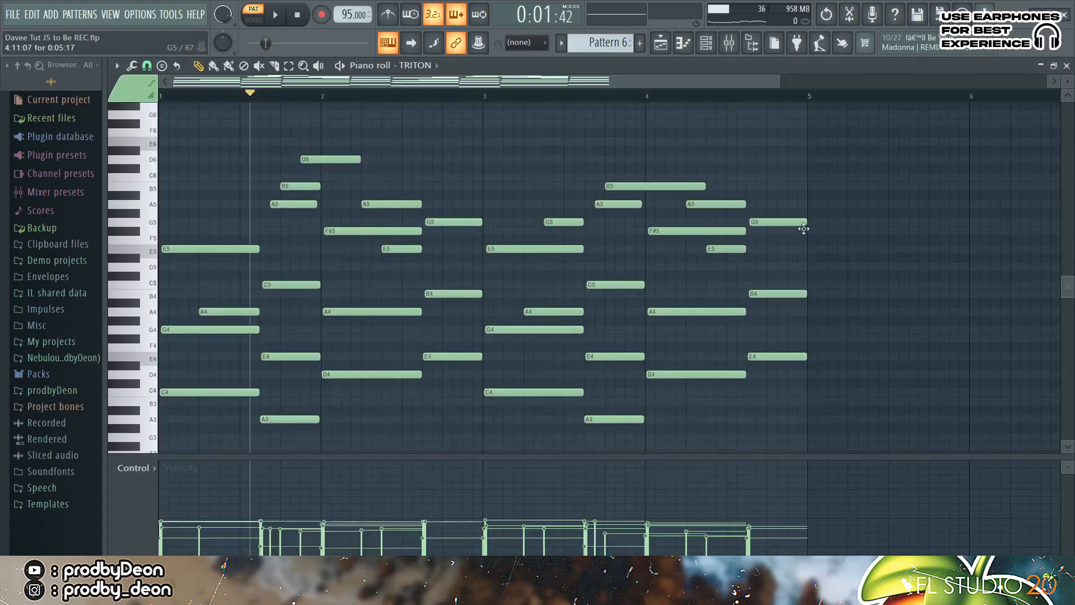
click(279, 15)
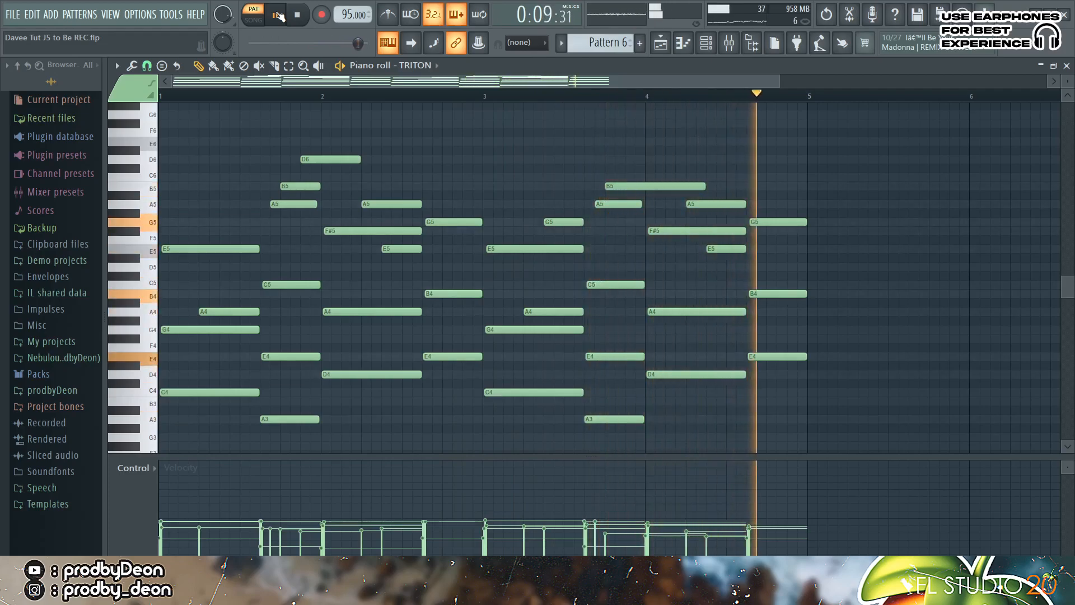
click(279, 15)
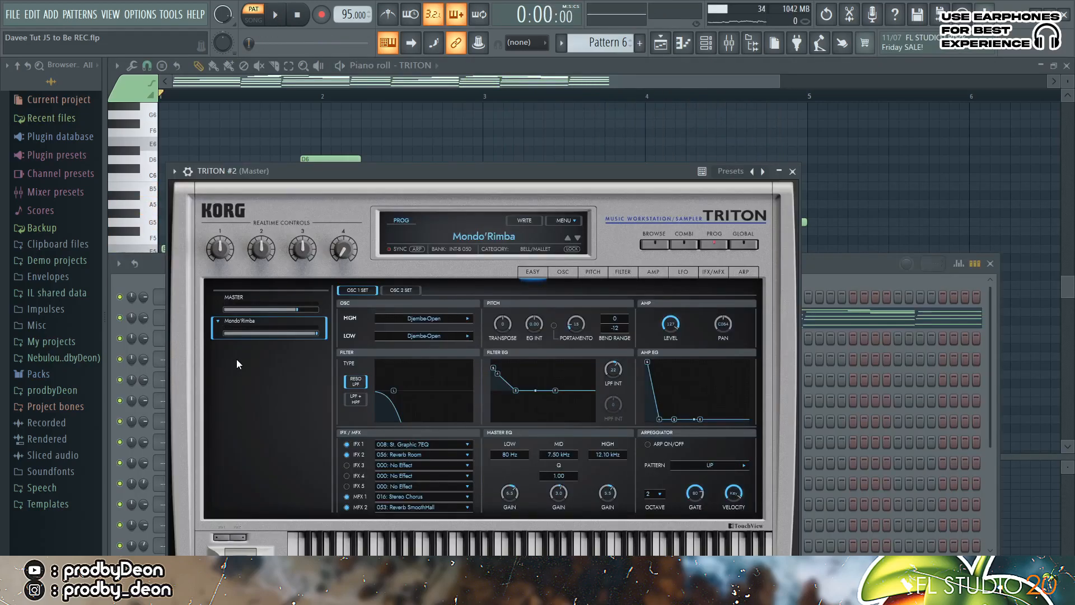
Open the piano roll of the TRITON #2 Mondo'Rimba channel and examine the ghost notes of the progression.
key(3)
click(684, 45)
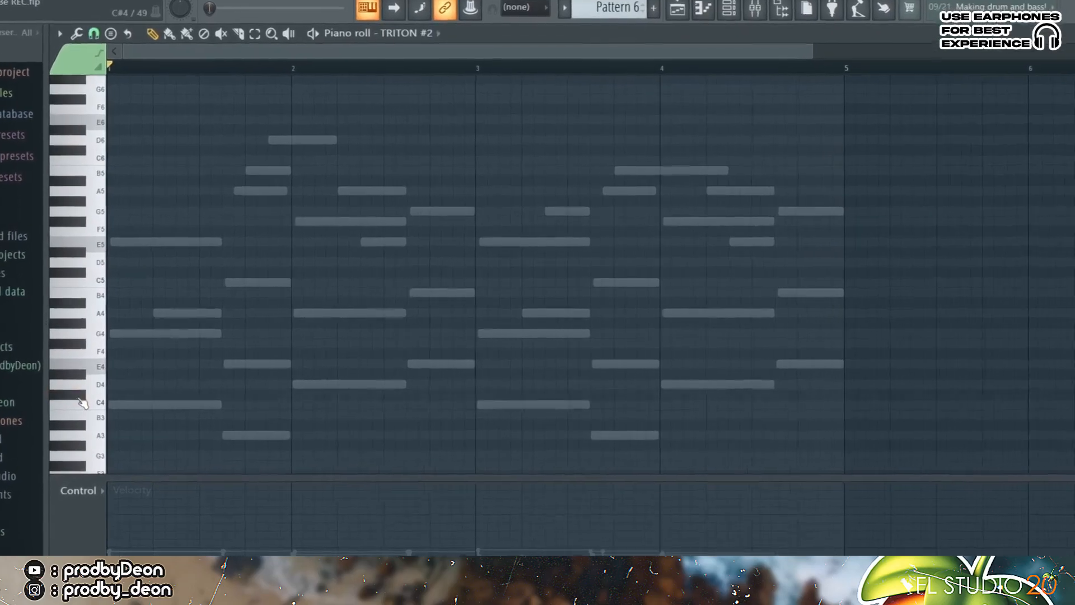
drag(92, 419, 51, 420)
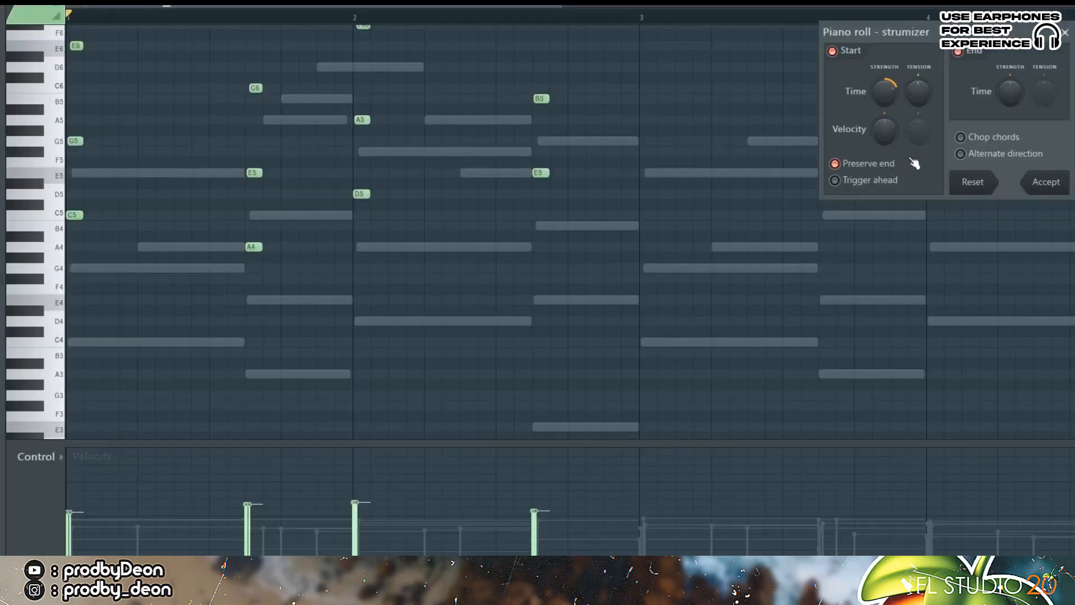
Apply the Strumizer to the TRITON #4 chord notes with a slight start time strength and Preserve end enabled, auditioning the result.
key(space)
drag(891, 92, 890, 104)
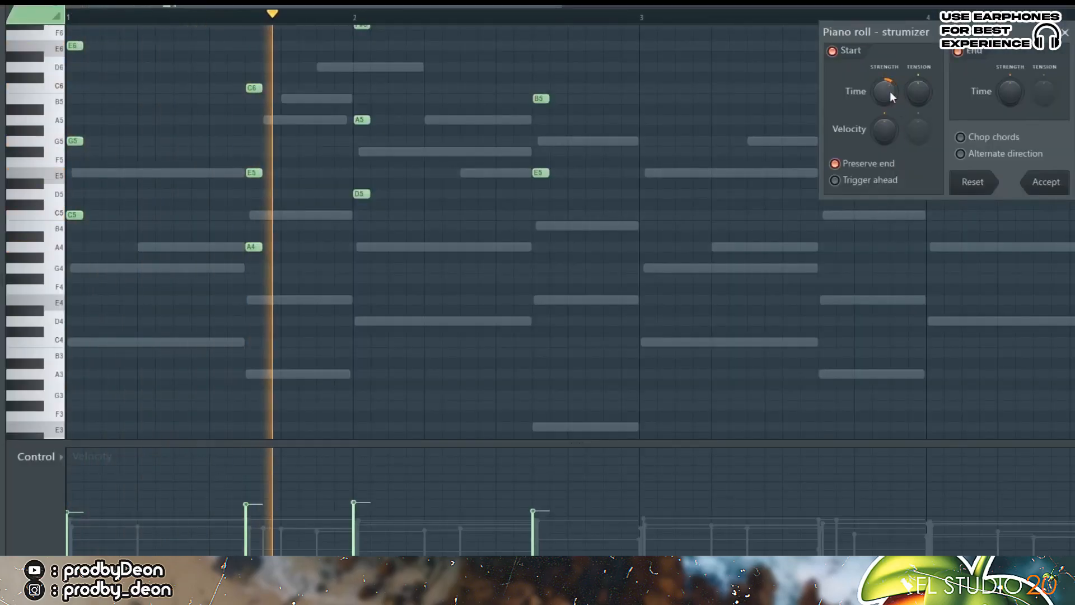
click(1046, 182)
key(space)
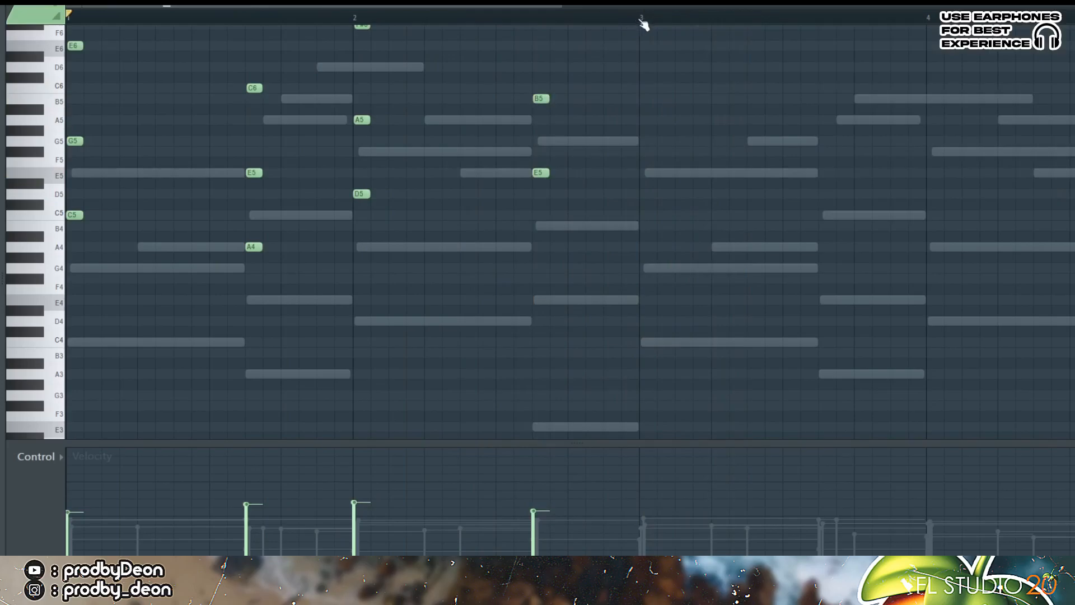
drag(644, 24, 67, 19)
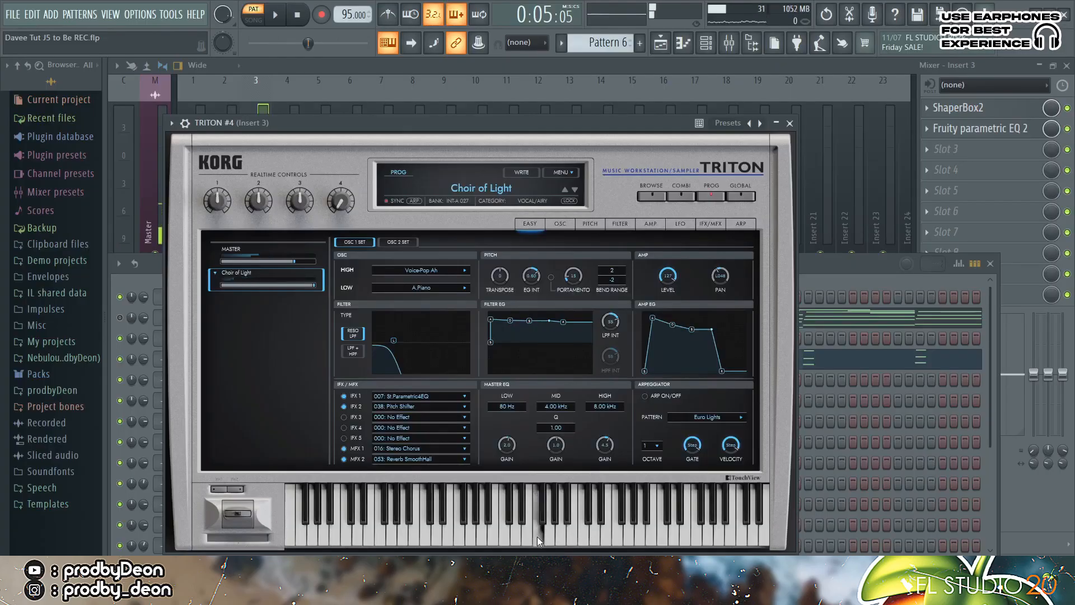
Quantize the Choir of Light chord notes on TRITON #4 using the Default template.
click(684, 43)
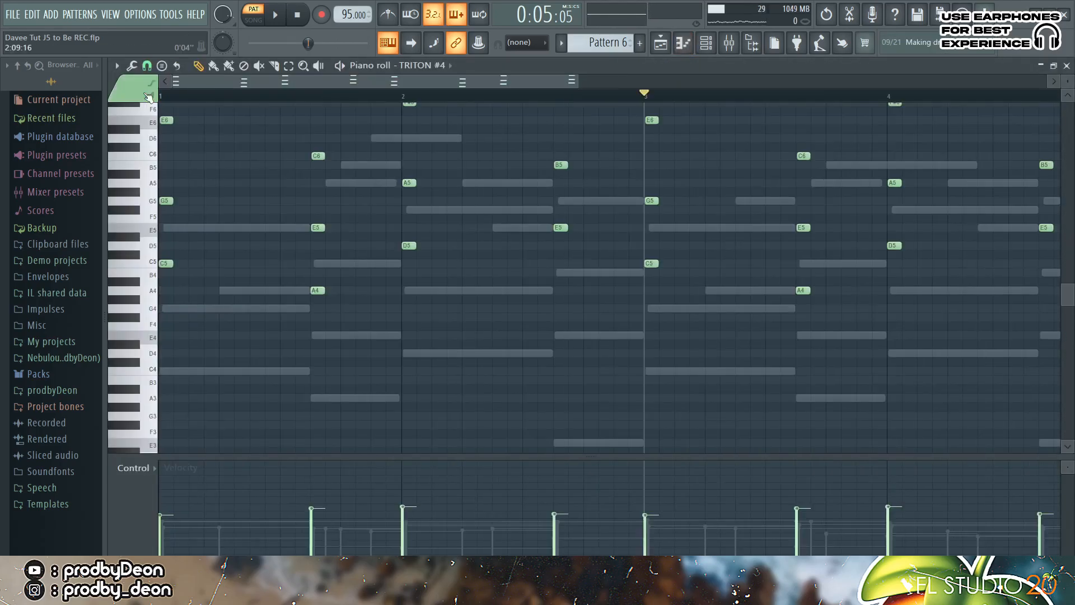
scroll(149, 97, up, 2)
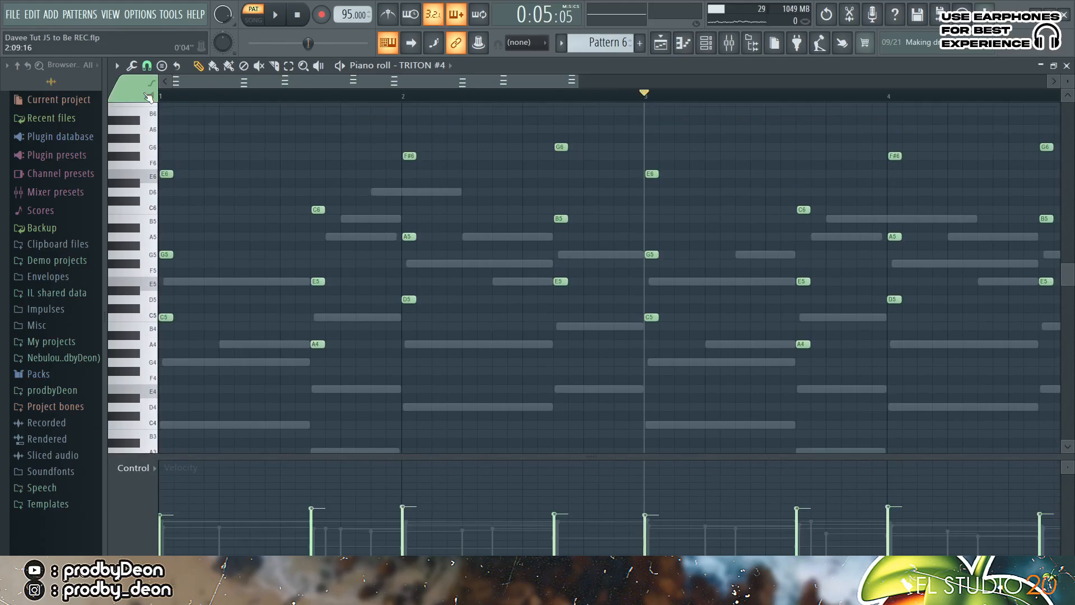
key(alt+q)
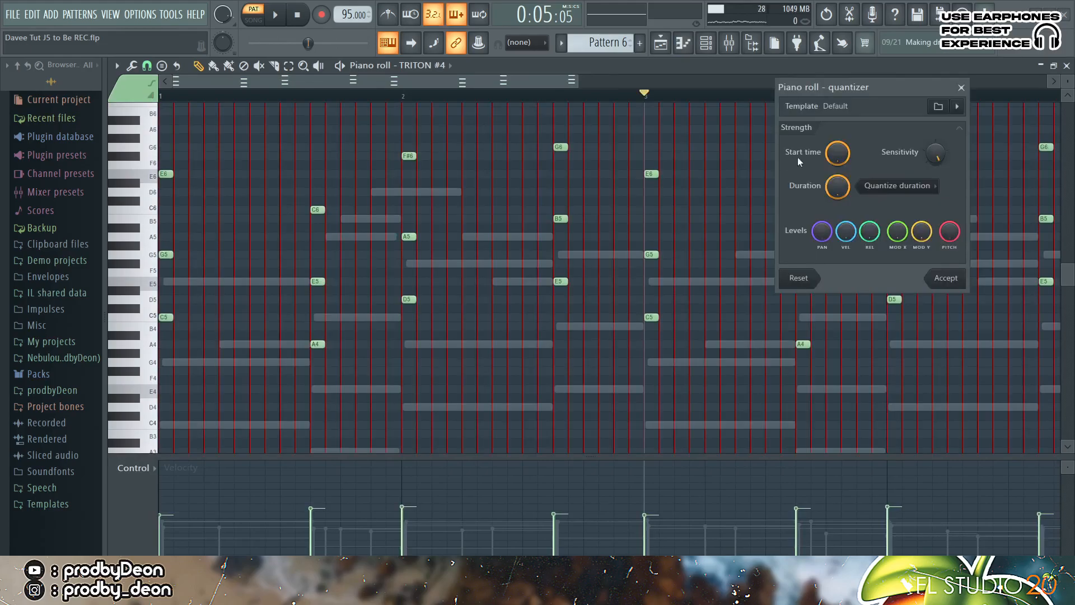
click(947, 279)
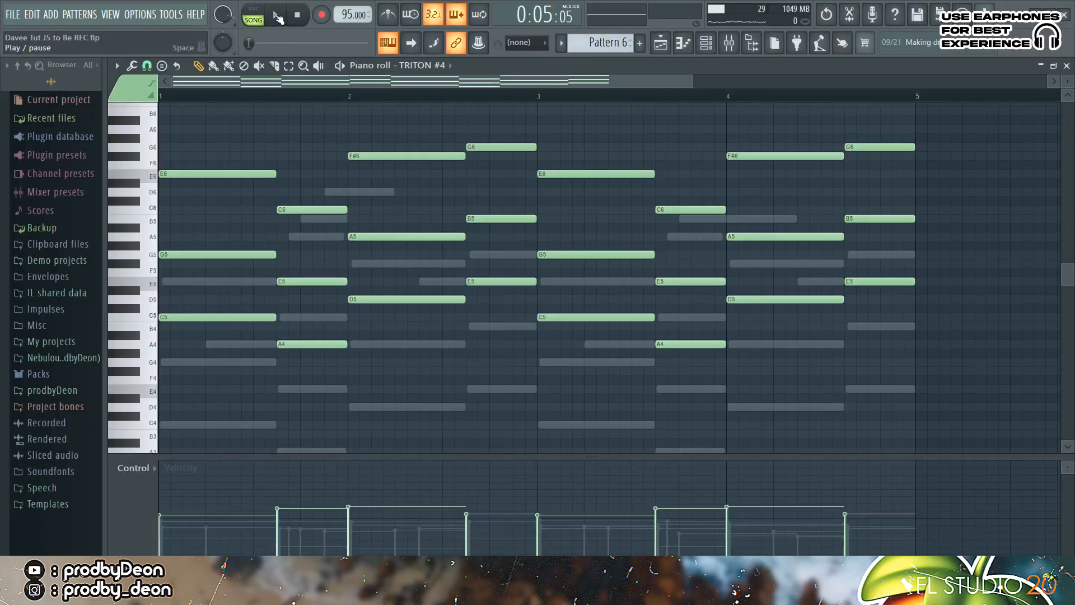
During playback, lower the velocities of the second, third, fourth and F#6 bar-4 TRITON #4 chords, the fourth to about 47%.
click(276, 16)
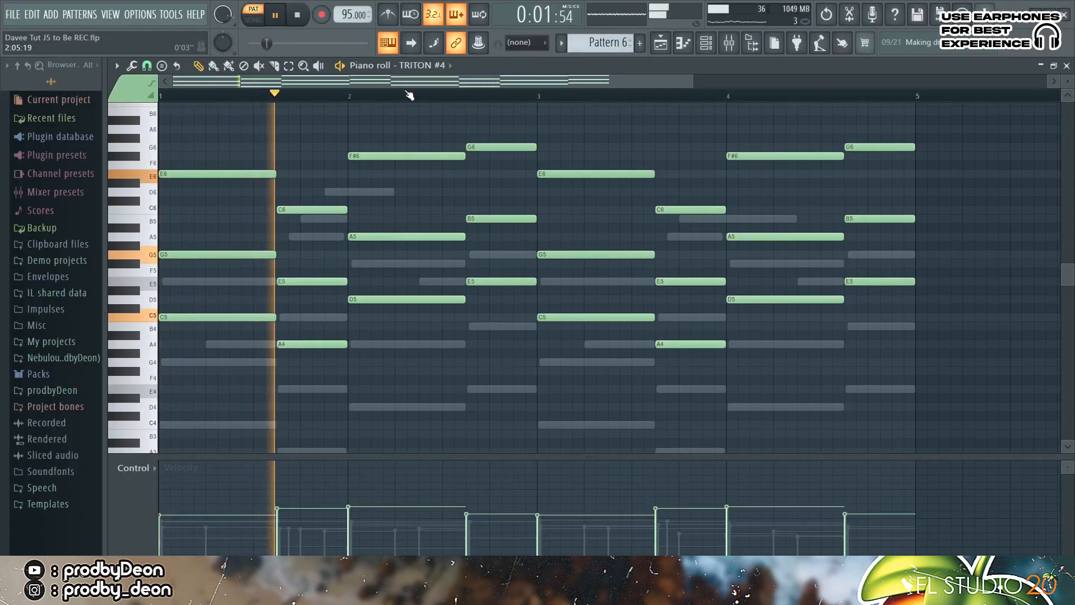
click(301, 519)
drag(299, 520, 299, 521)
click(357, 513)
click(468, 522)
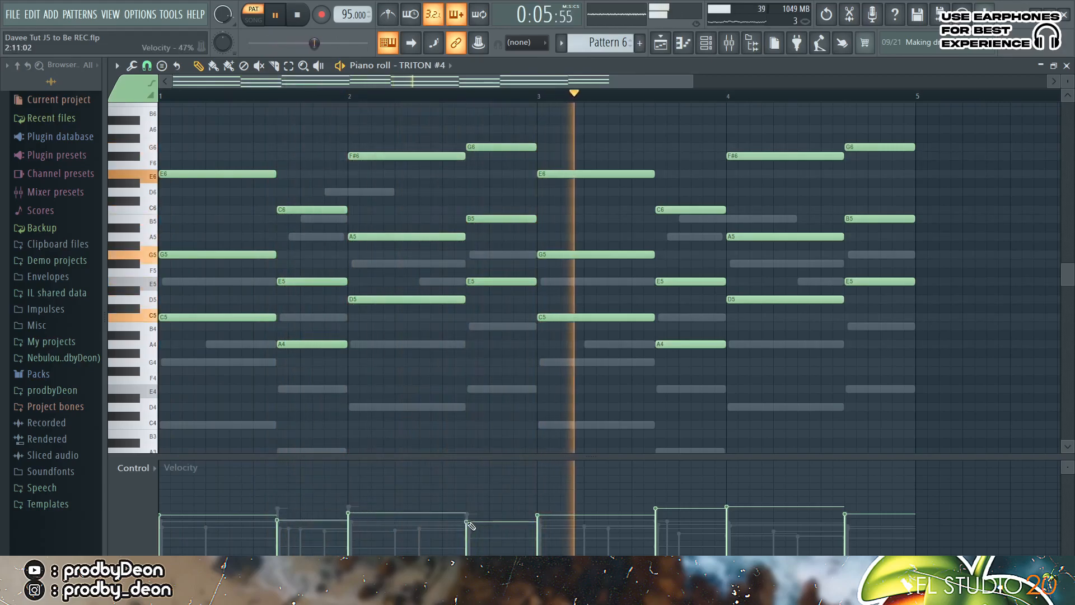
click(818, 523)
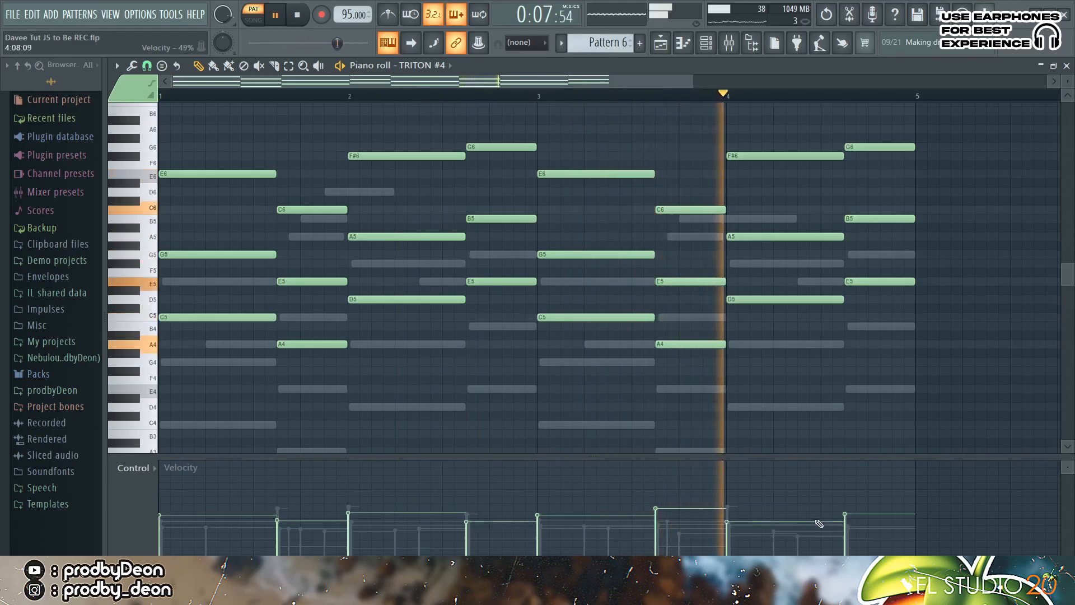
key(space)
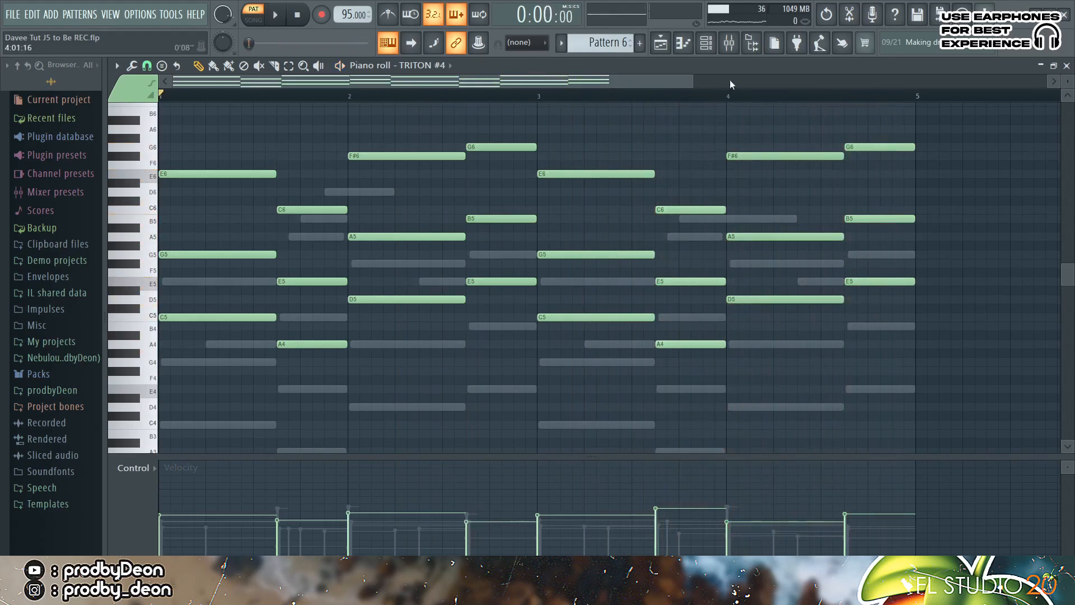
Check the Insert 3 effects in the mixer while auditioning the TRITON pattern through them.
click(731, 52)
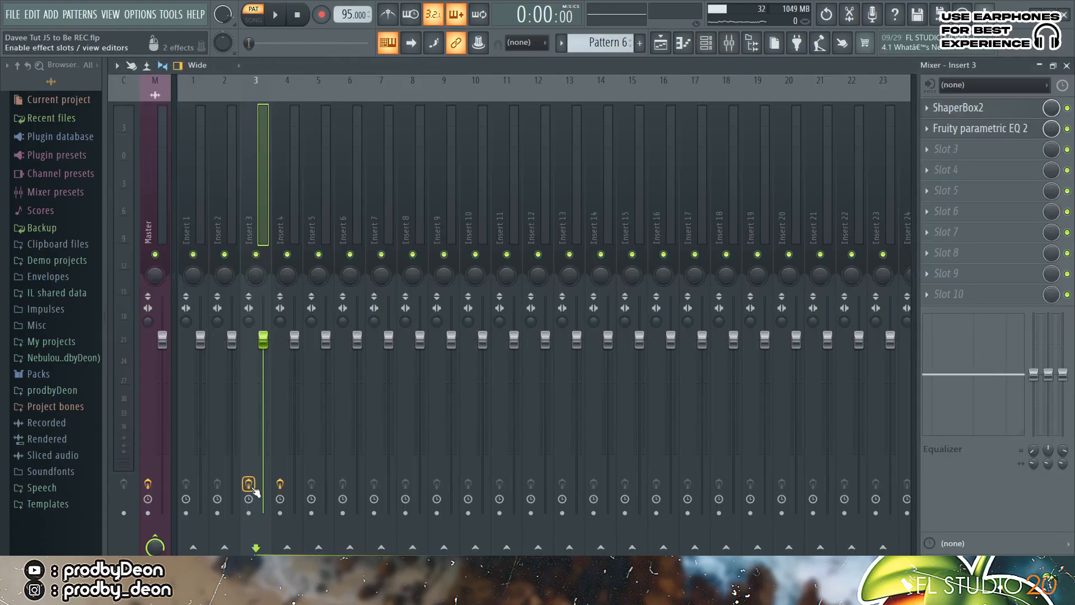
key(space)
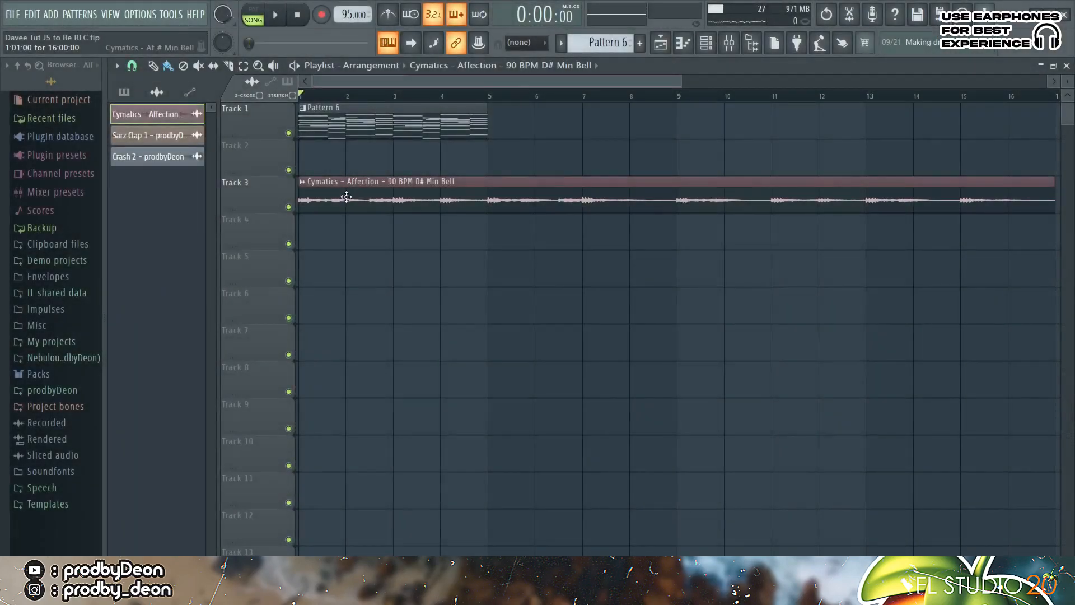
Play the arrangement in song mode and mute Track 1 to hear the Cymatics Affection bell loop alone.
key(space)
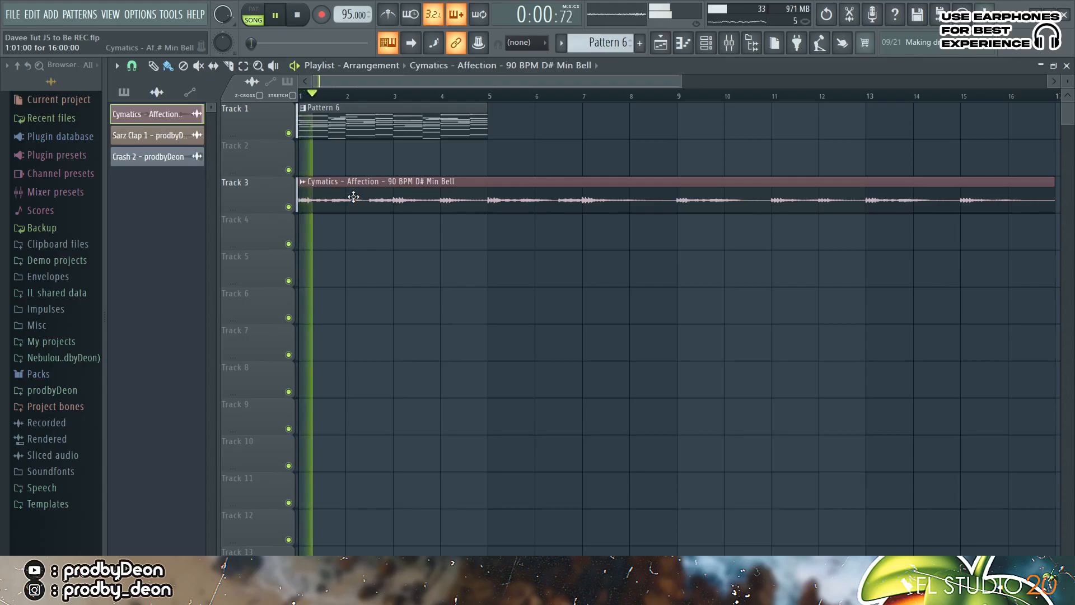
click(289, 133)
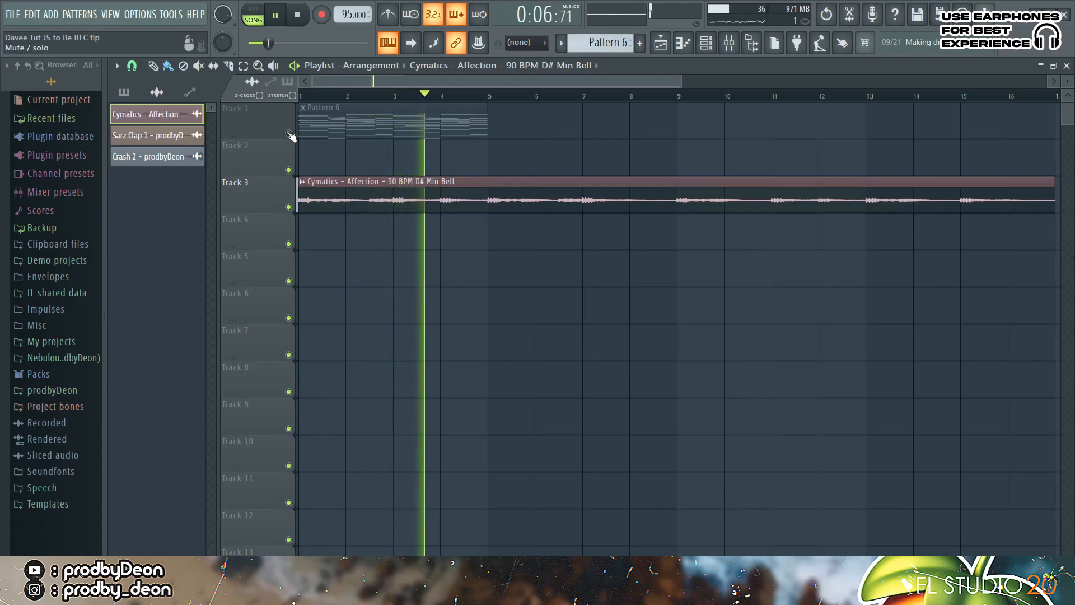
key(space)
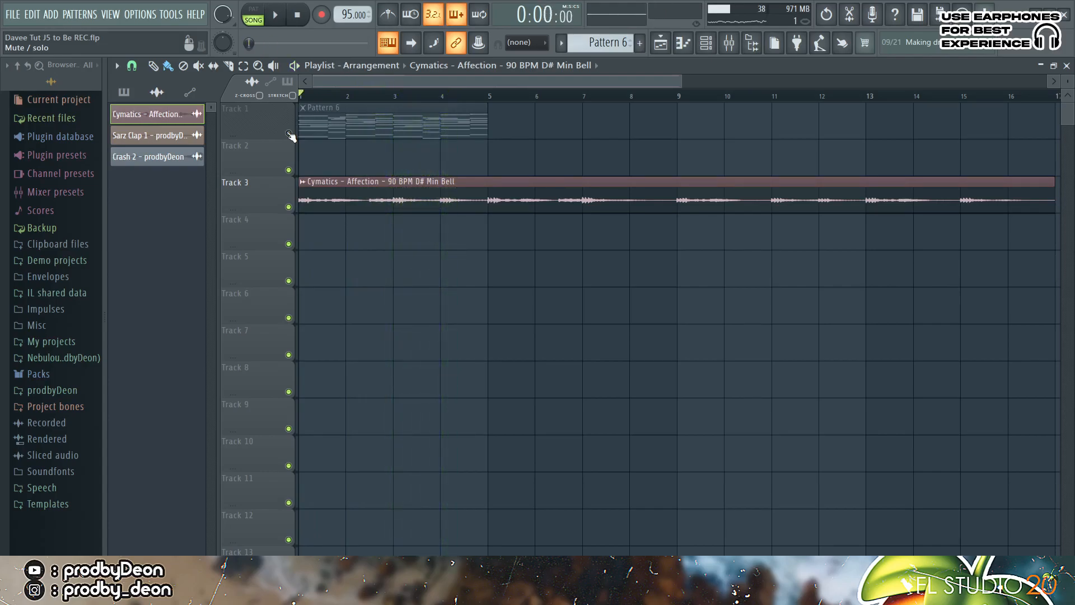
Examine the Cymatics bell sample's channel settings and its D# root key on the piano roll, returning to the playlist.
double_click(318, 183)
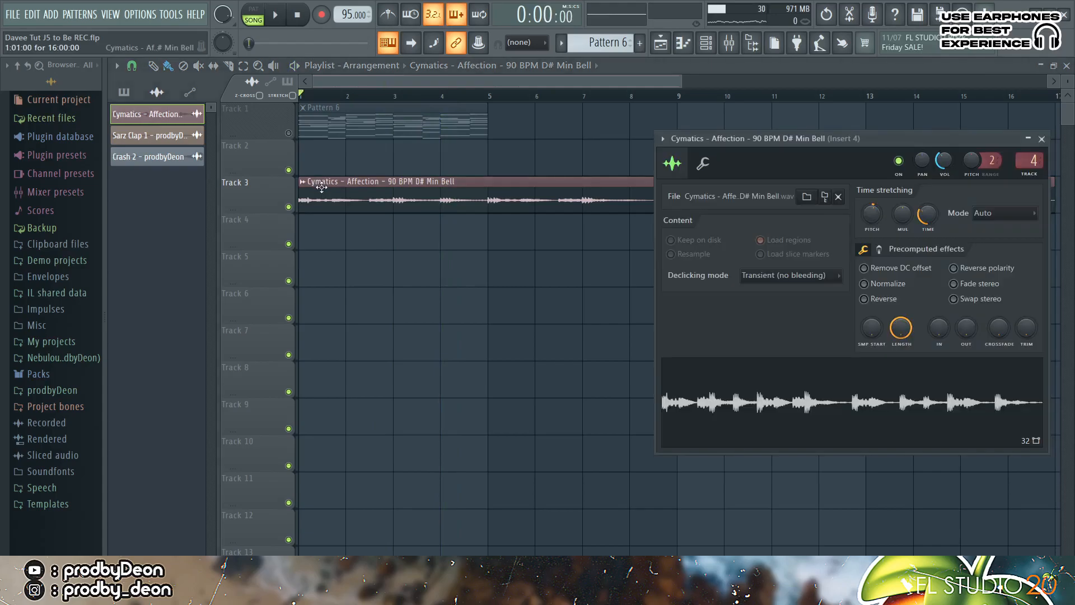
click(684, 43)
drag(687, 85, 381, 85)
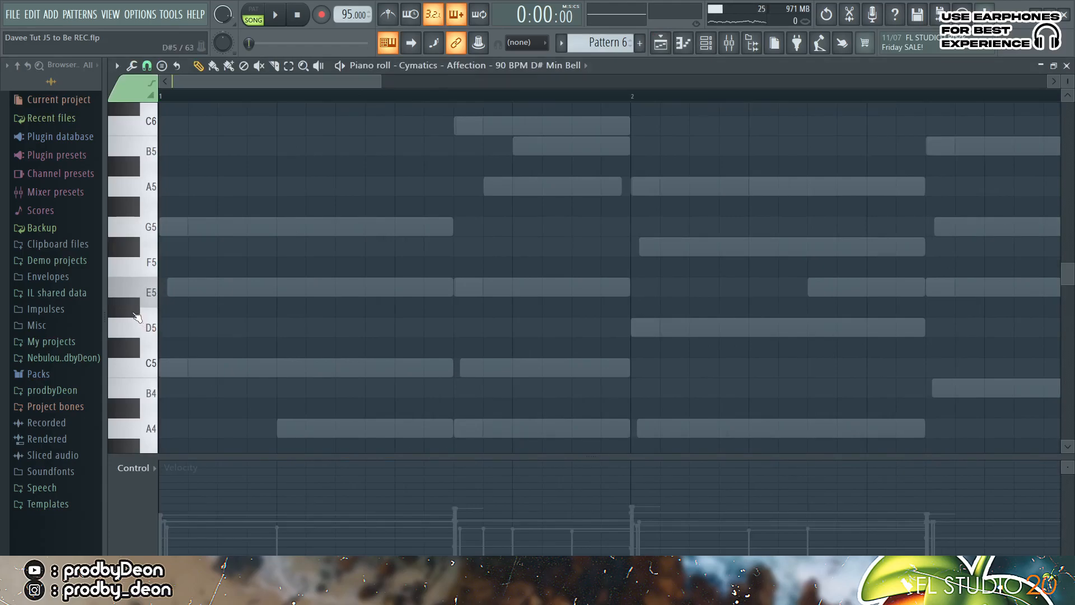
click(672, 37)
Reverse the Cymatics Affection bell sample and close its channel settings.
double_click(474, 189)
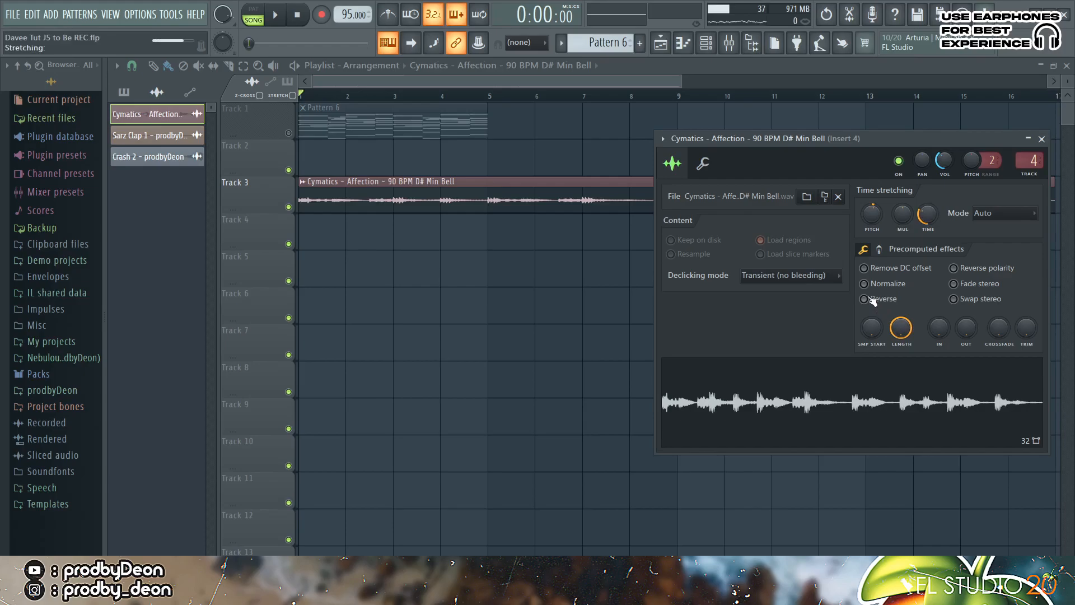
click(865, 299)
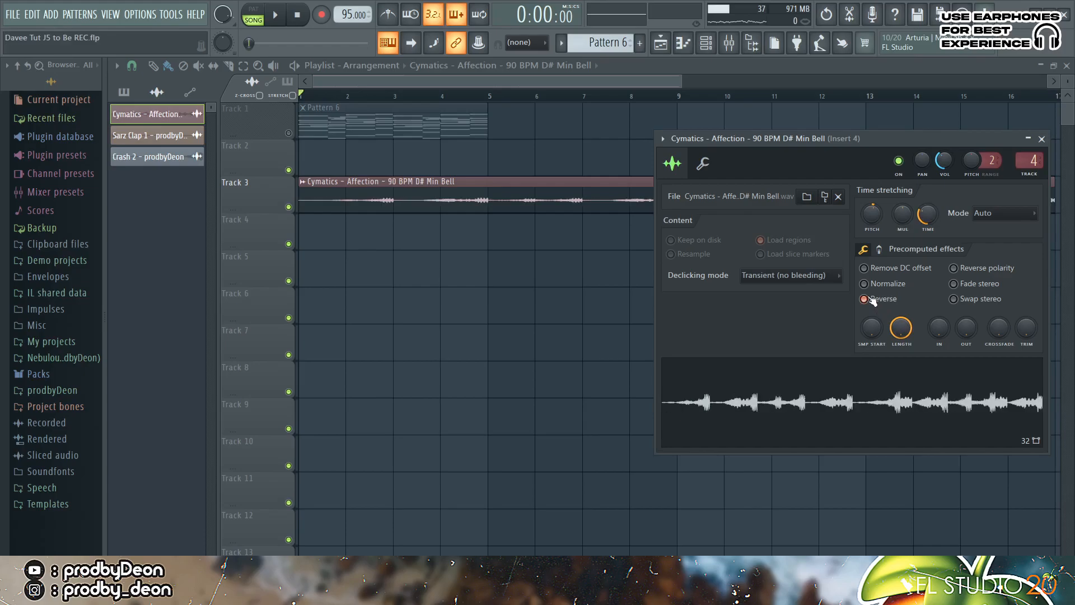
click(1041, 139)
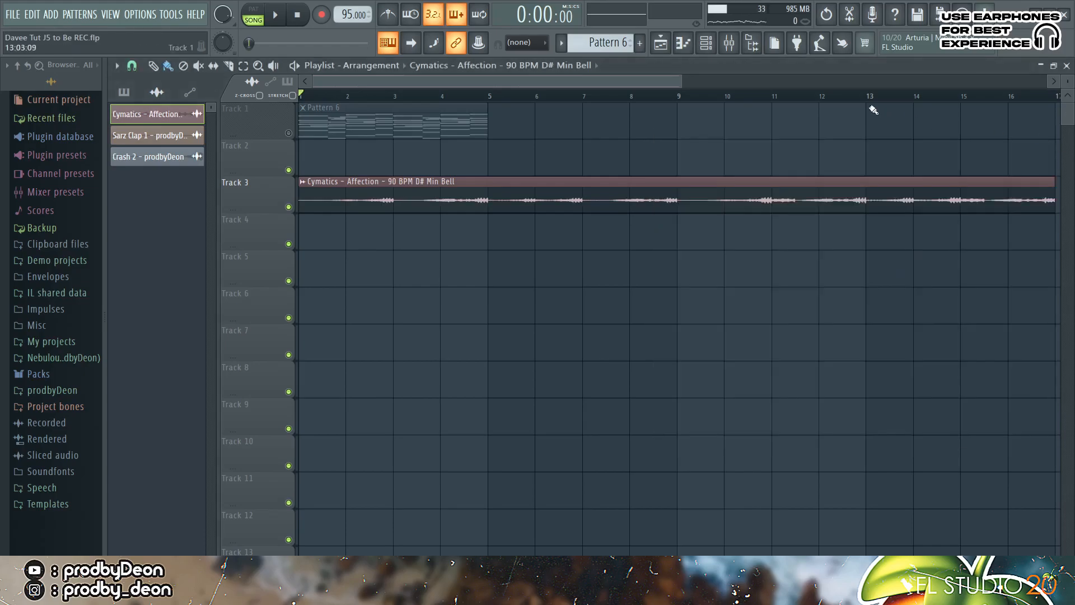
Review the Fruity Flangus, Fruity Reeverb 2 and Fruity parametric EQ 2 effects on Insert 4.
click(730, 42)
click(959, 110)
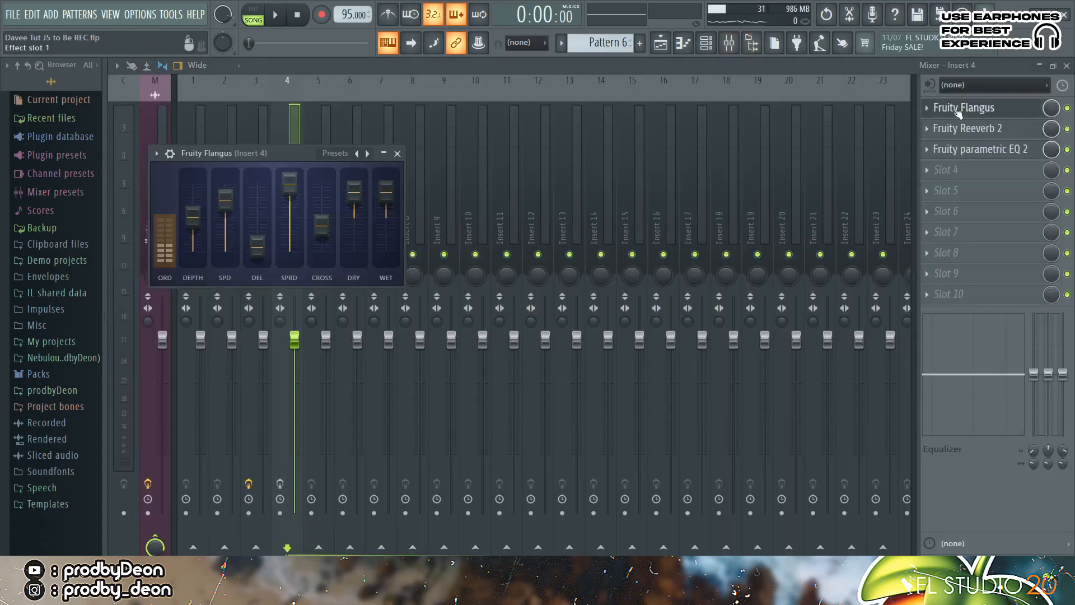
click(959, 109)
click(964, 129)
click(964, 128)
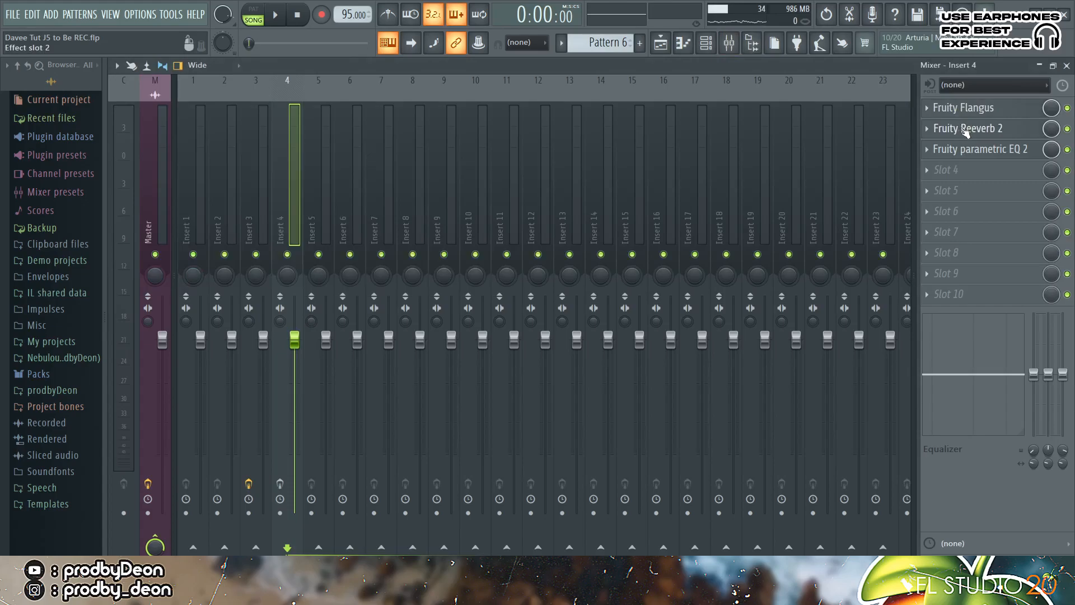
click(966, 151)
click(966, 150)
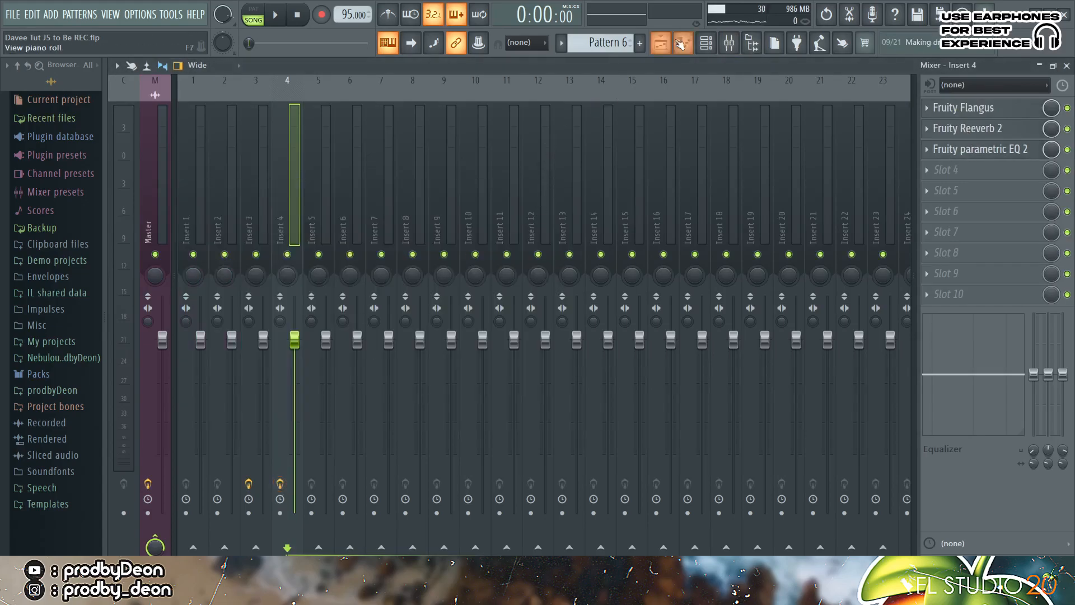
Audition the playlist arrangement and move the chopped Cymatics clips from Track 5 to Track 2.
click(661, 43)
key(space)
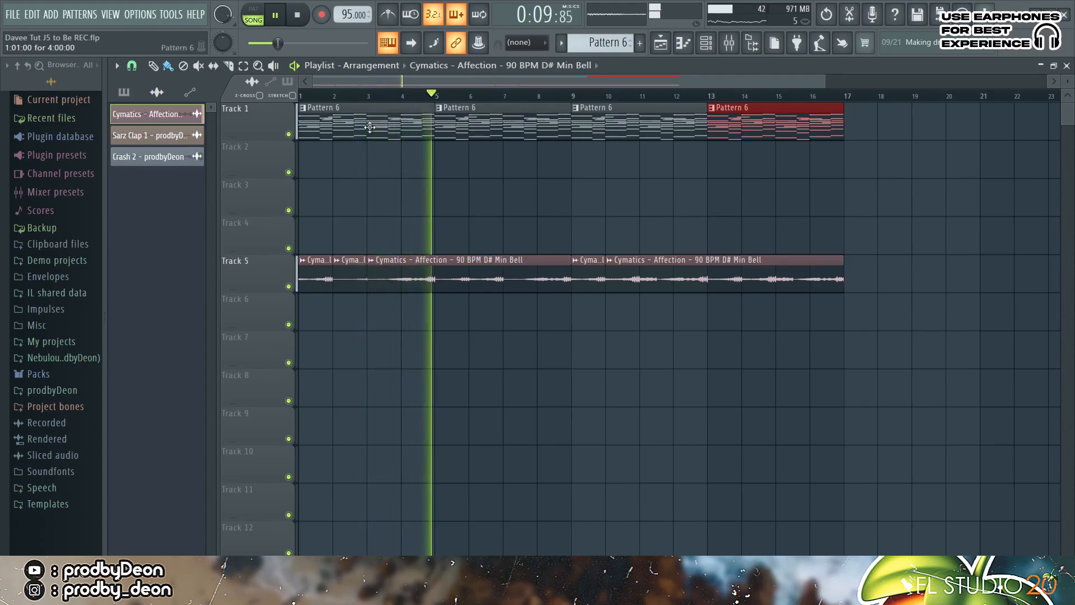
key(space)
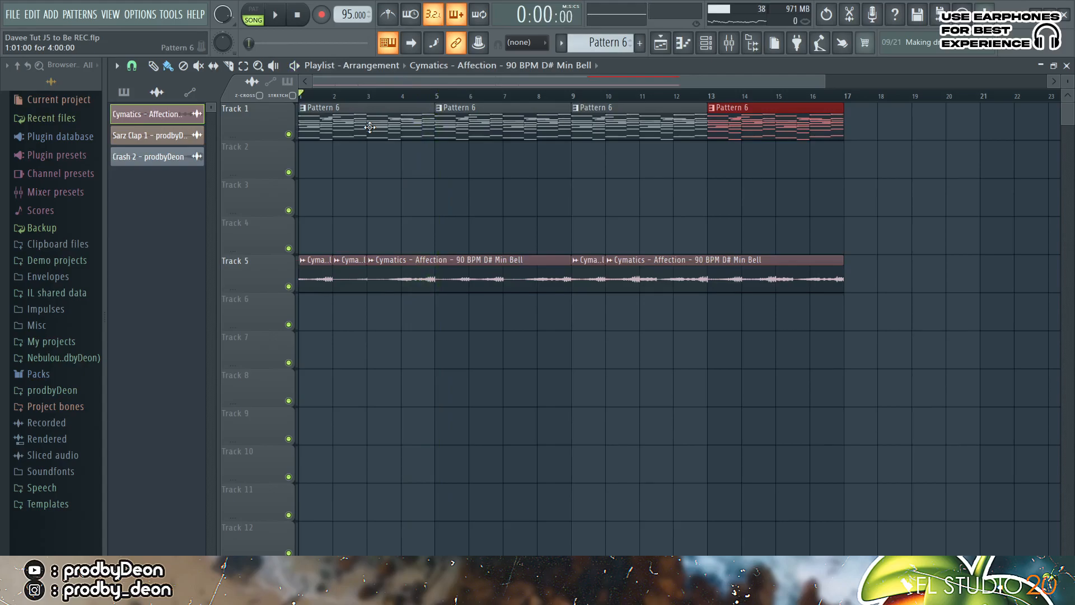
drag(864, 330, 309, 276)
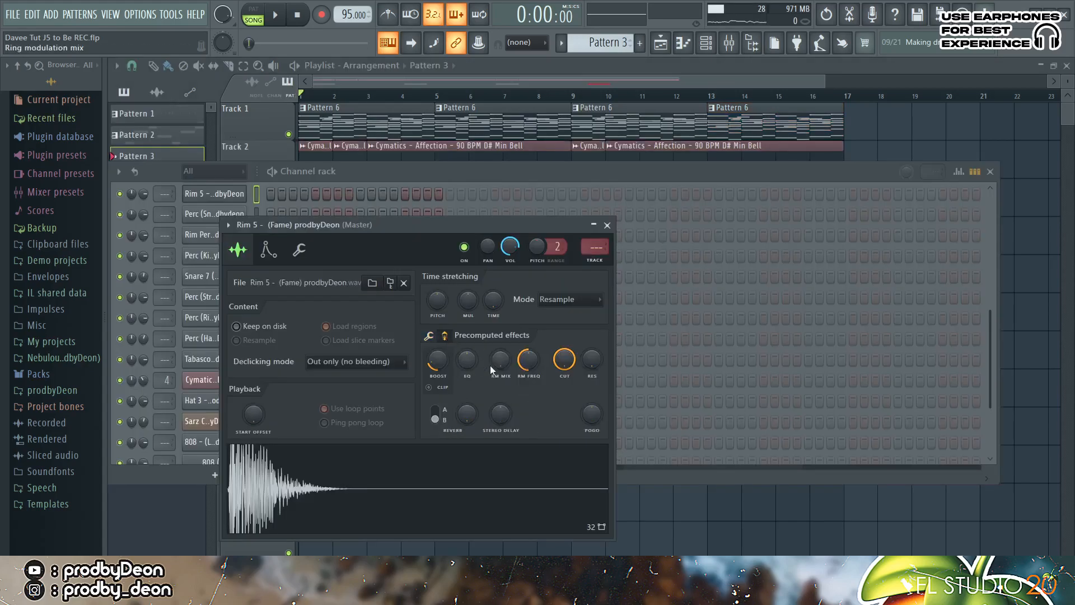
Add stereo delay to the Rim 5 sample and open the Perc (Snap) 25 channel settings.
drag(503, 416, 503, 438)
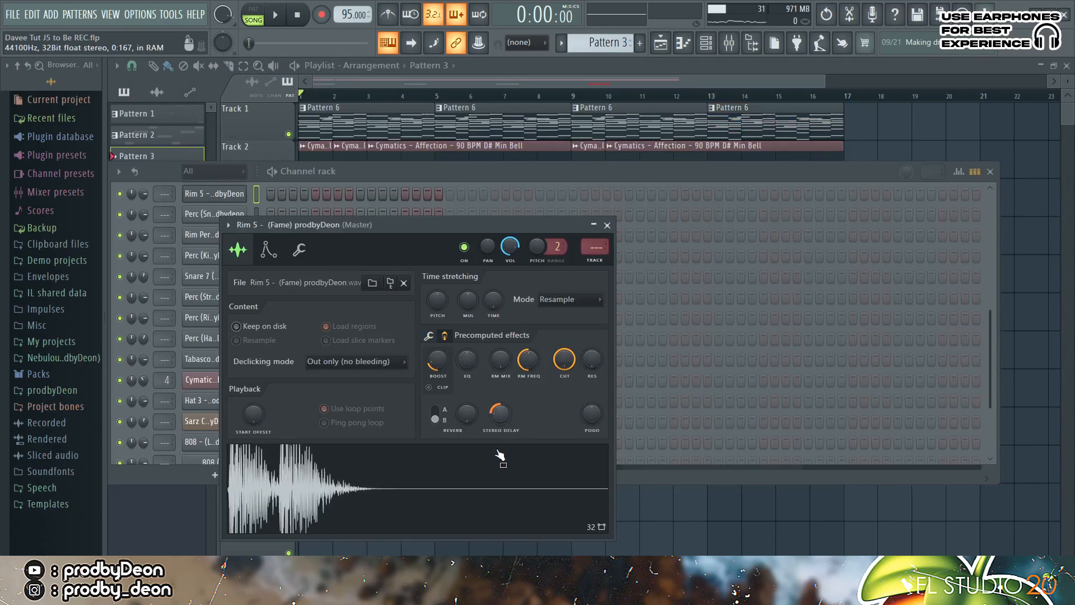
click(607, 225)
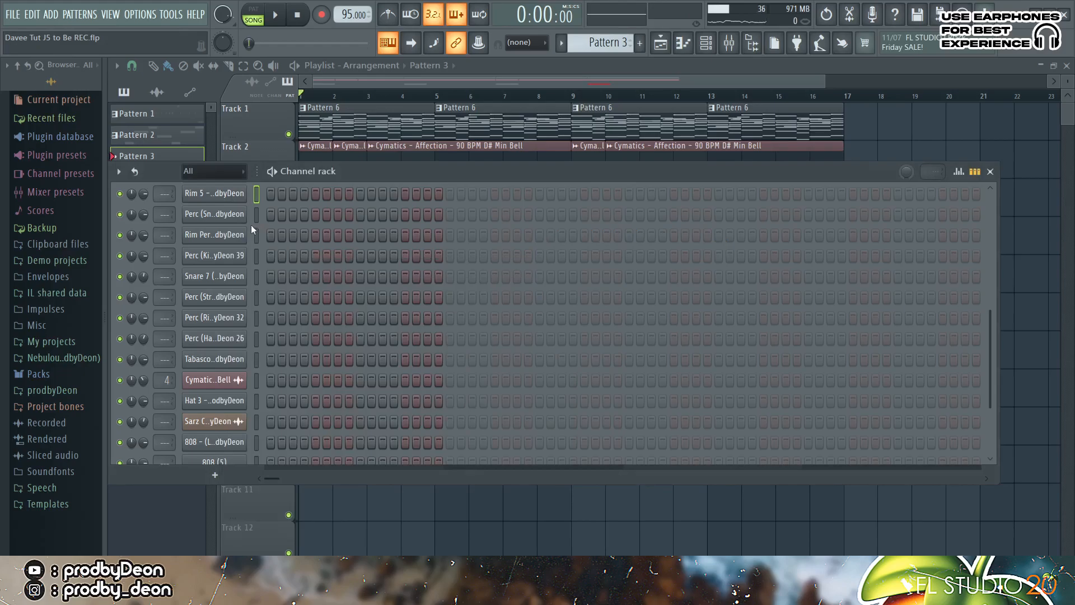
click(234, 214)
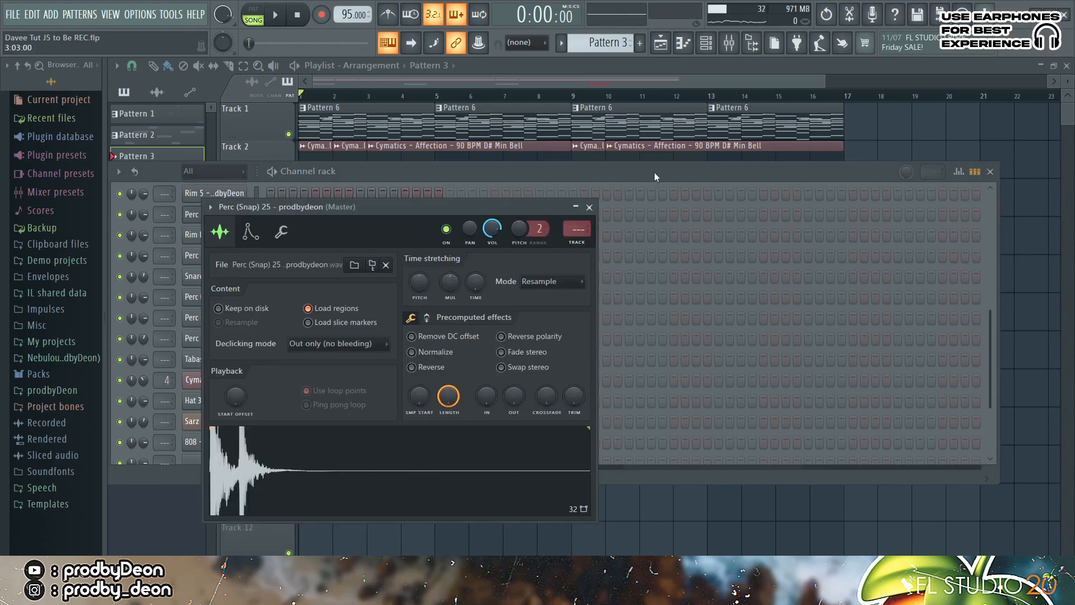
Place Rim 5 hits on steps 4, 13, 20 and 29 of Pattern 3, audition them and copy the step sequence.
click(485, 195)
key(space)
click(583, 196)
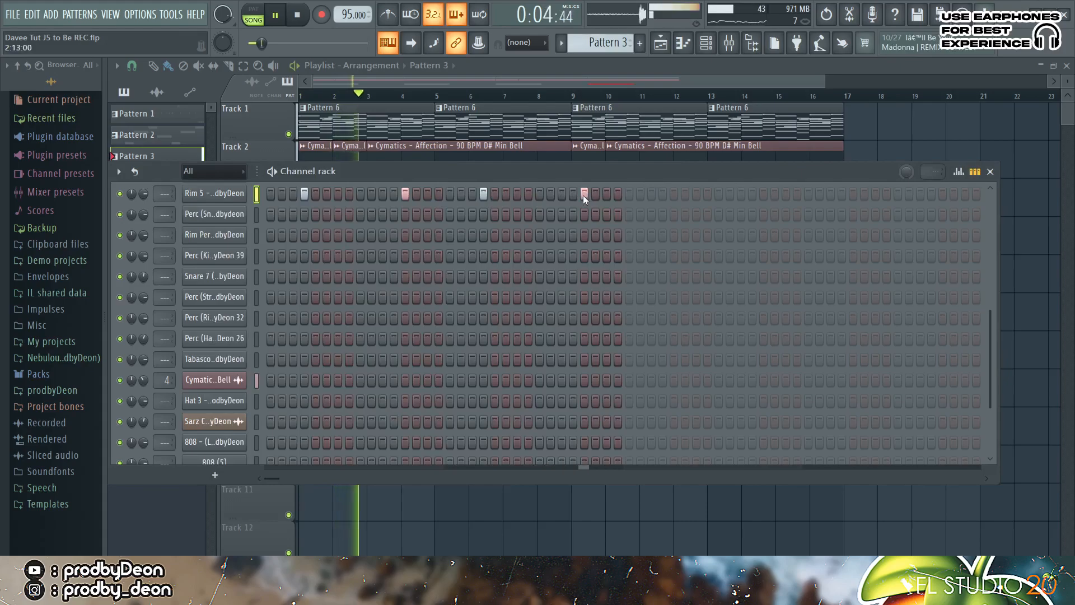
key(space)
right_click(241, 194)
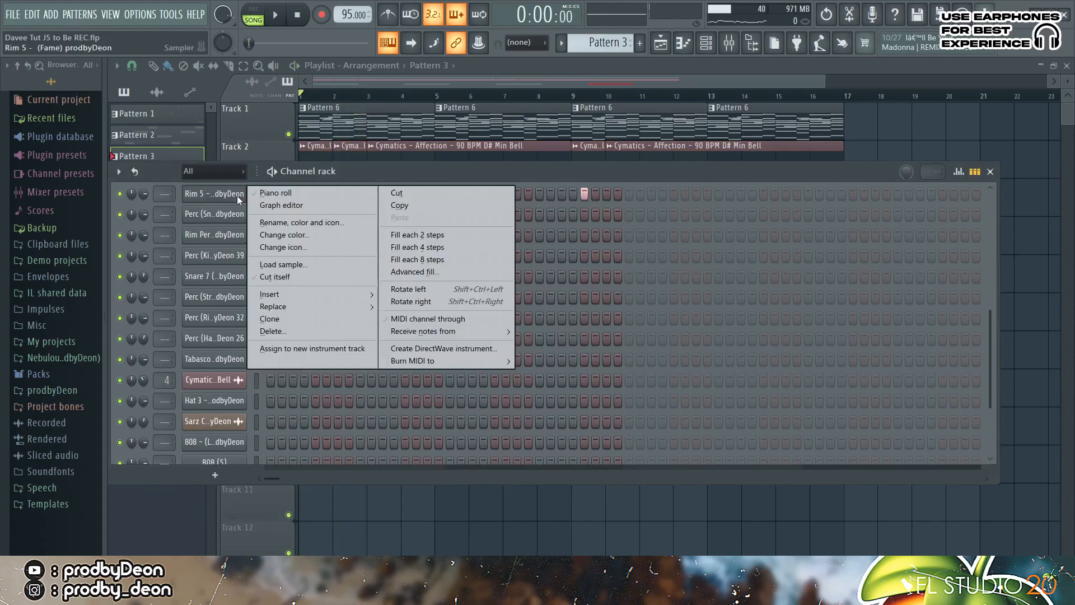
click(385, 203)
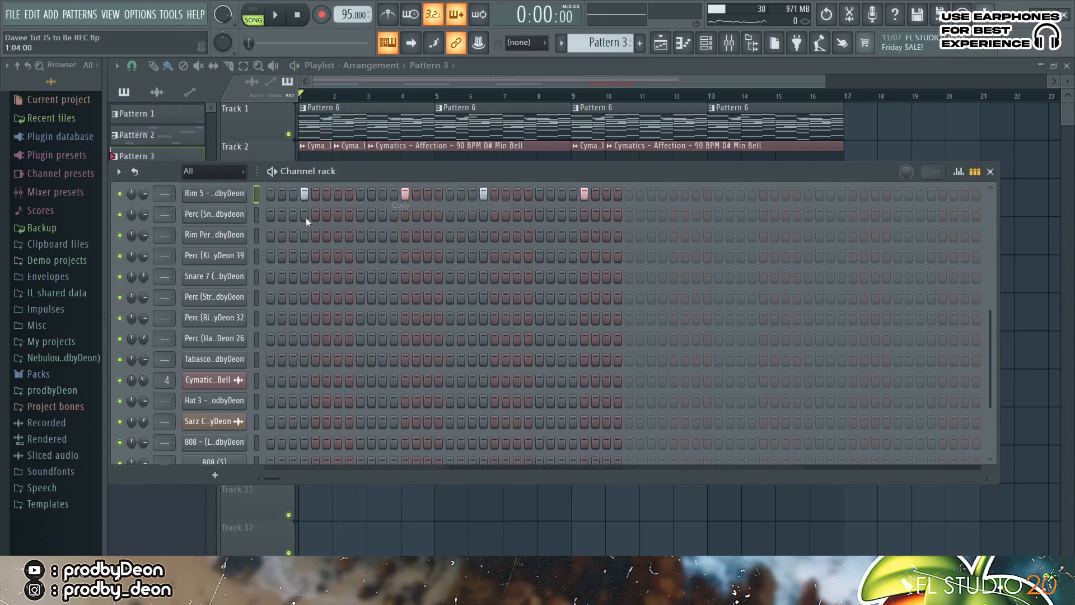
Paste the copied Rim 5 step sequence onto the Perc (Snap) channel in Pattern 3 and audition it.
right_click(241, 223)
click(397, 240)
key(space)
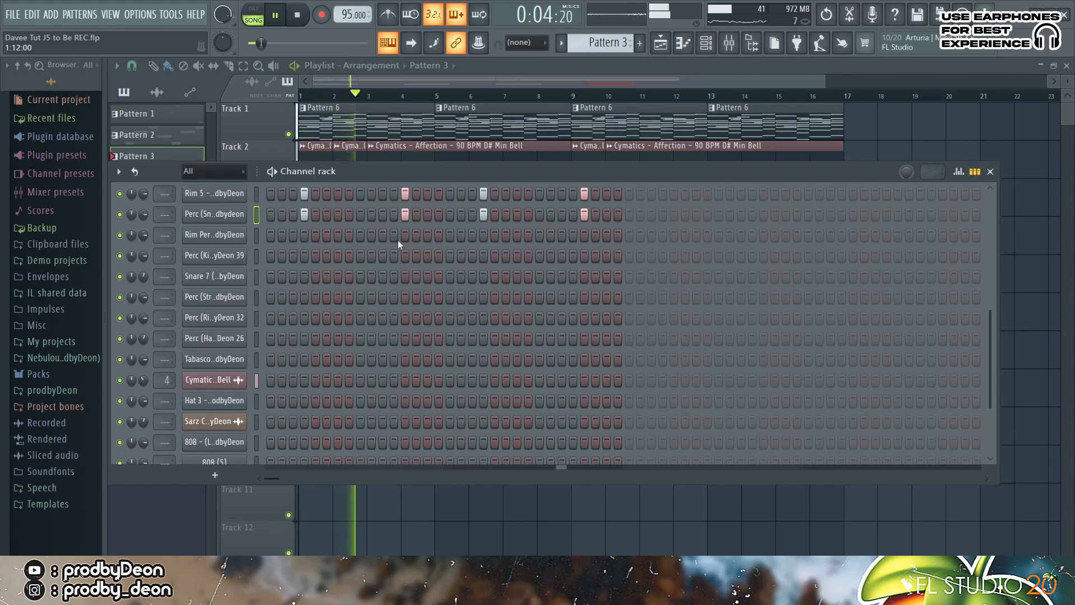
key(space)
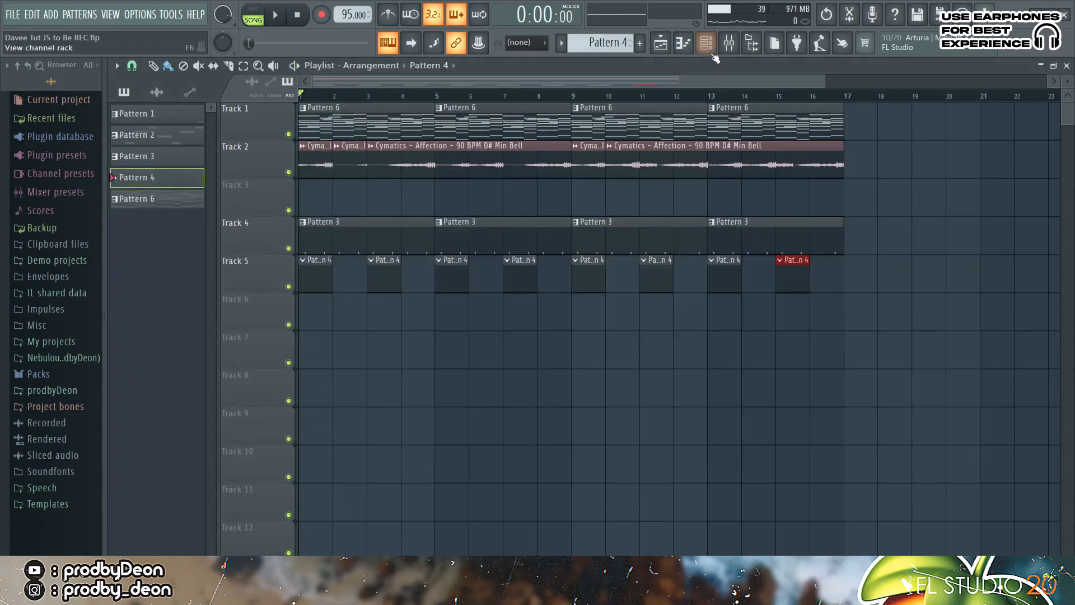
Preview Rim Perc 19, then in Pattern 4 place Rim Perc hits on steps 4 and 7, Snare 7 on step 7 and Perc 39 on step 15.
click(706, 43)
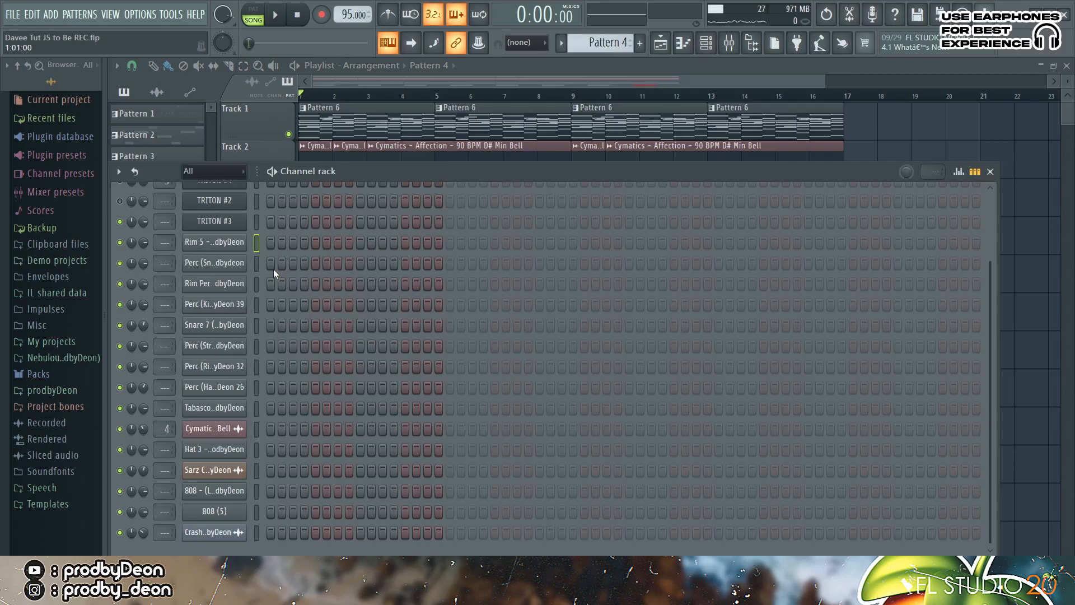
click(238, 282)
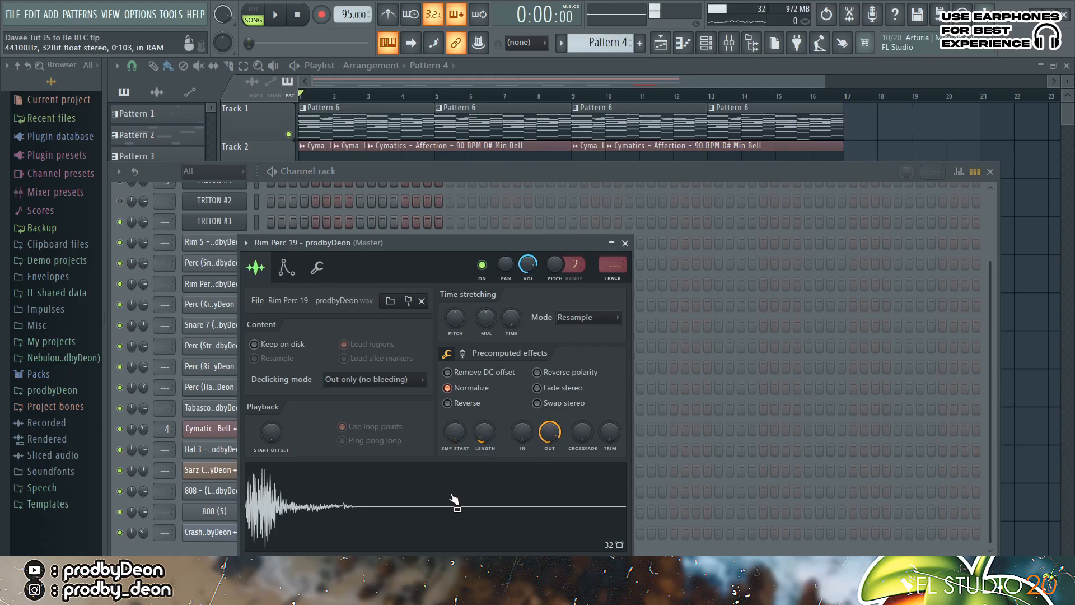
click(625, 243)
key(space)
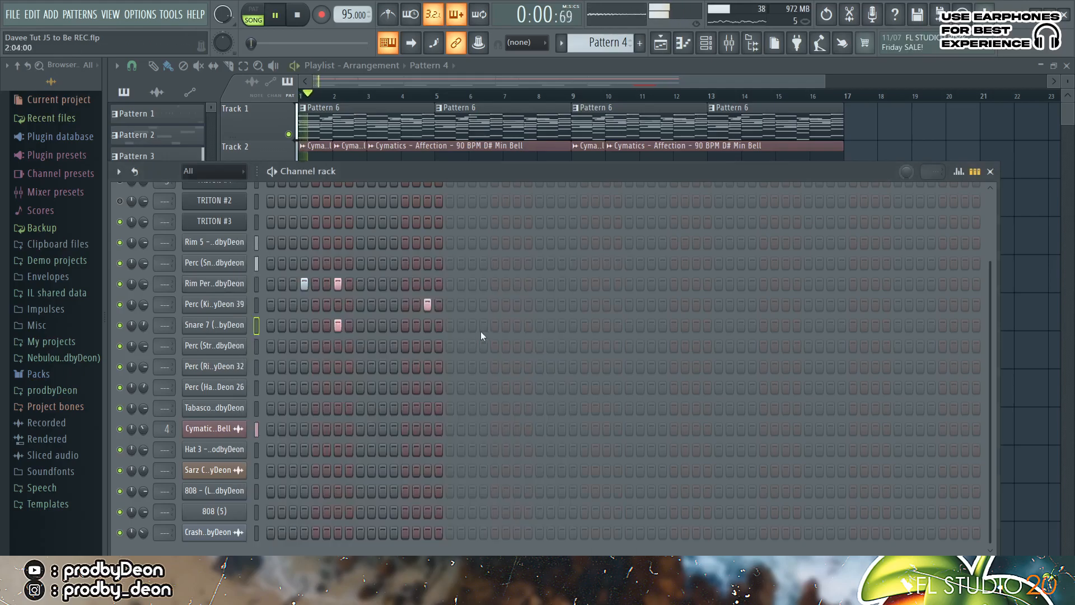
Extend Pattern 4 with Rim Perc hits on steps 20, 23 and 27, Snare 7 on step 23 and the Perc (Str) channel on step 31.
click(484, 283)
key(space)
key(space)
click(516, 283)
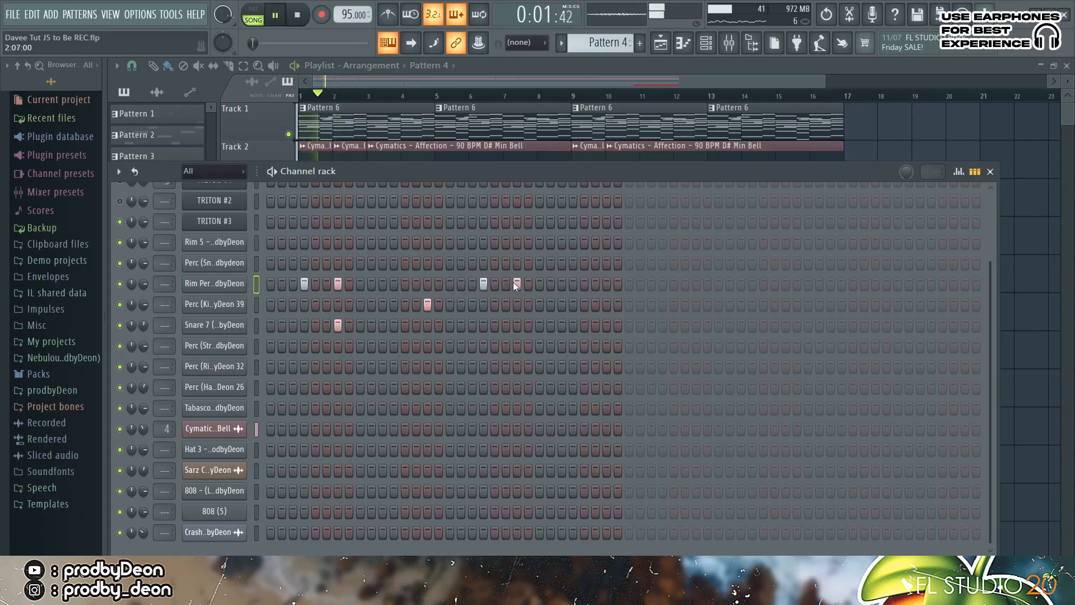
click(561, 284)
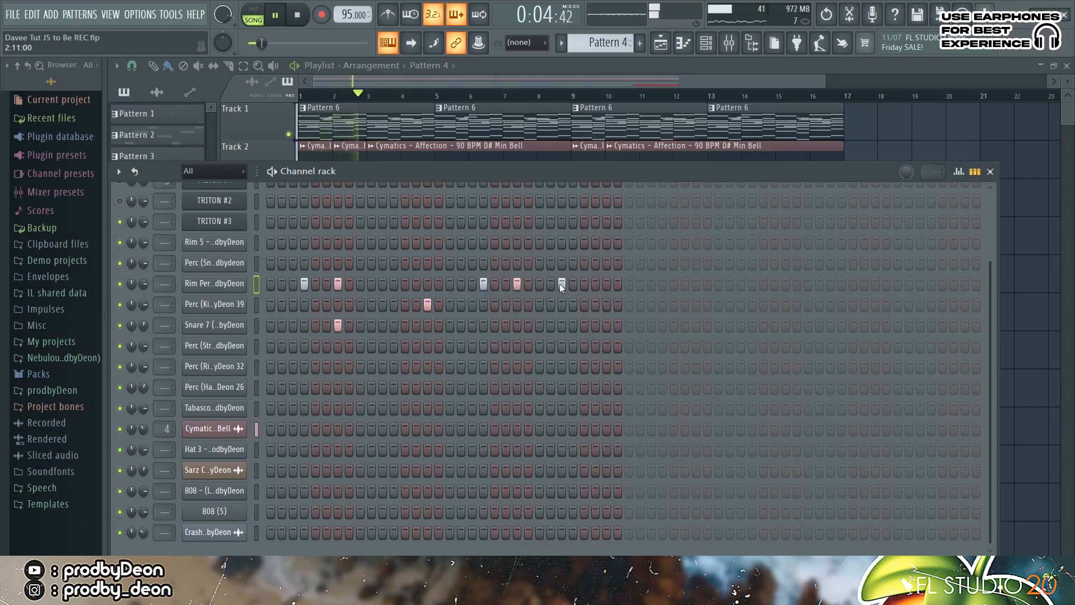
click(517, 325)
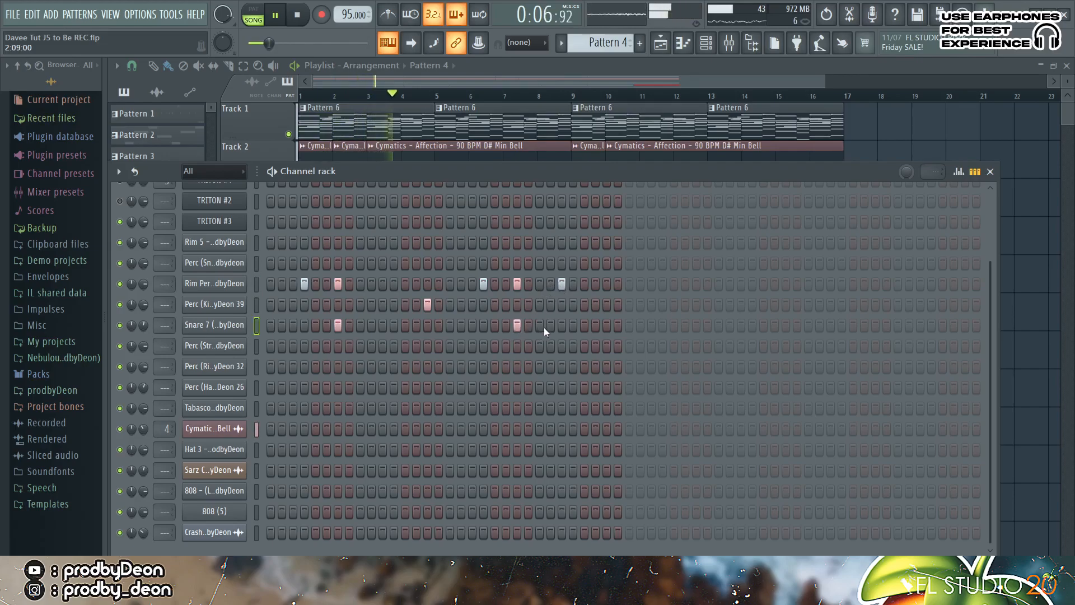
click(607, 346)
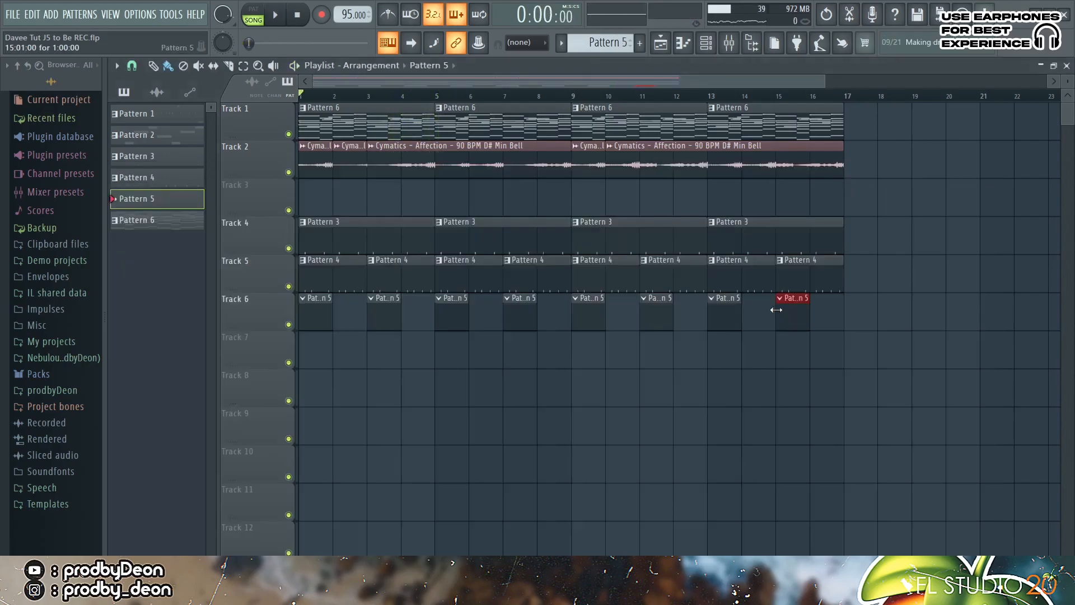
Preview the Perc (Rim Conga) 32 sample, place its hits on steps 11 and 16 of Pattern 5 and audition them.
click(709, 47)
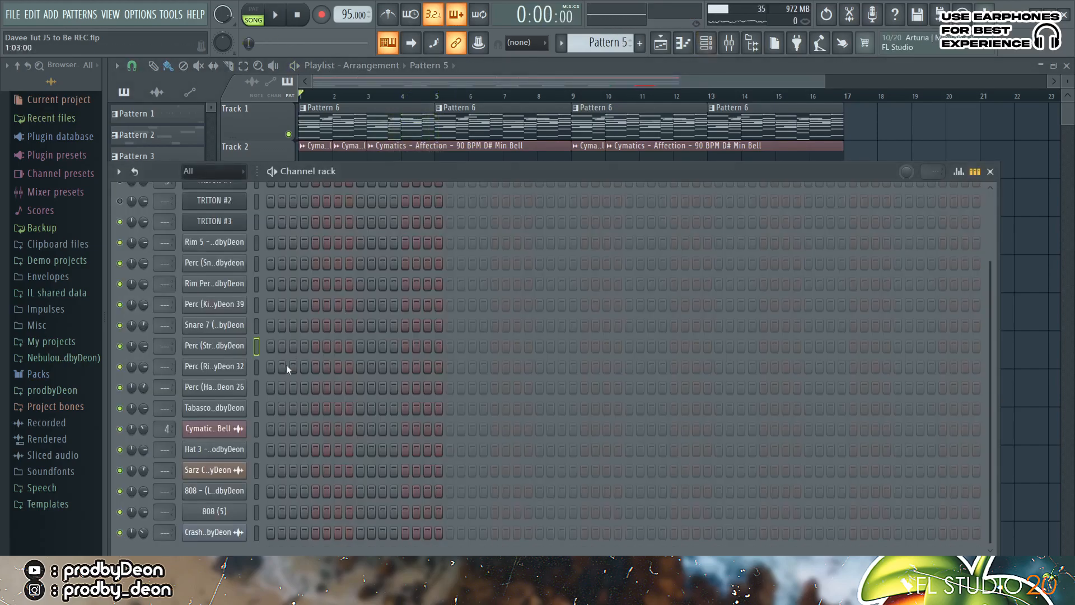
click(256, 368)
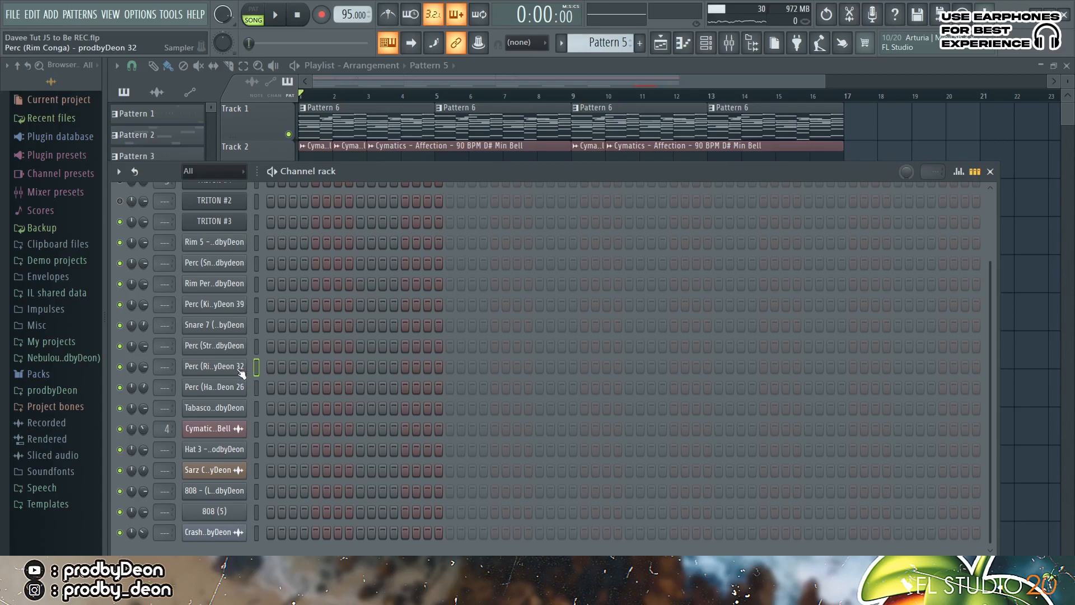
click(240, 370)
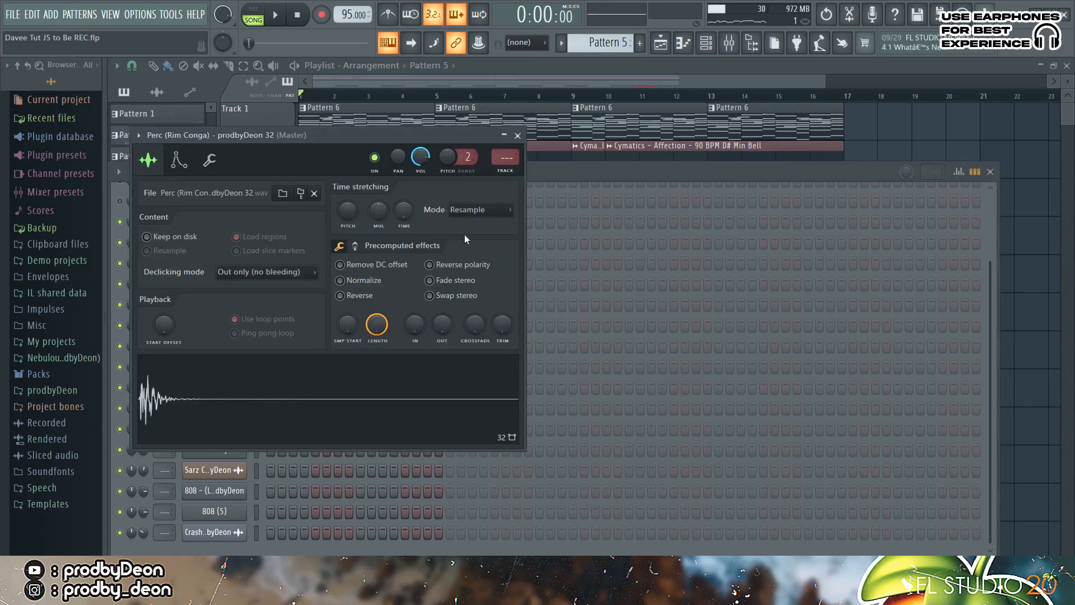
click(518, 136)
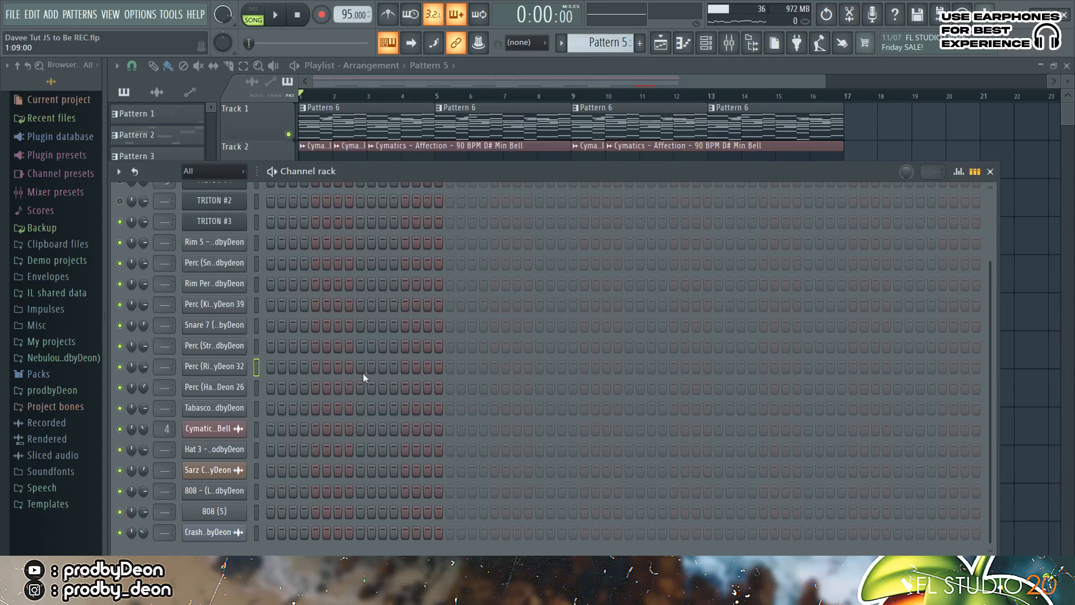
click(381, 367)
key(space)
click(435, 368)
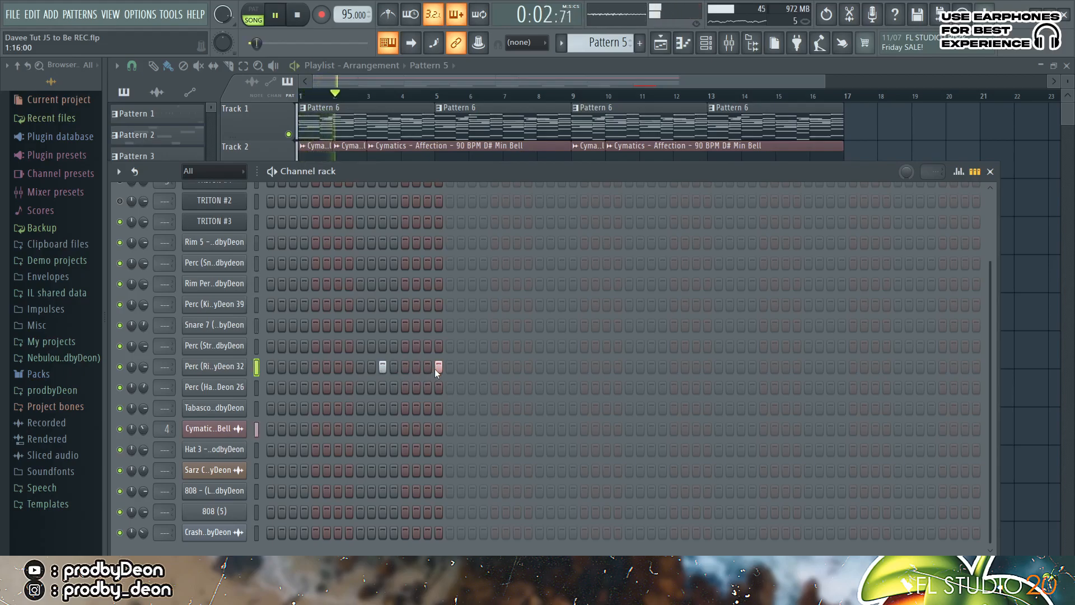
key(space)
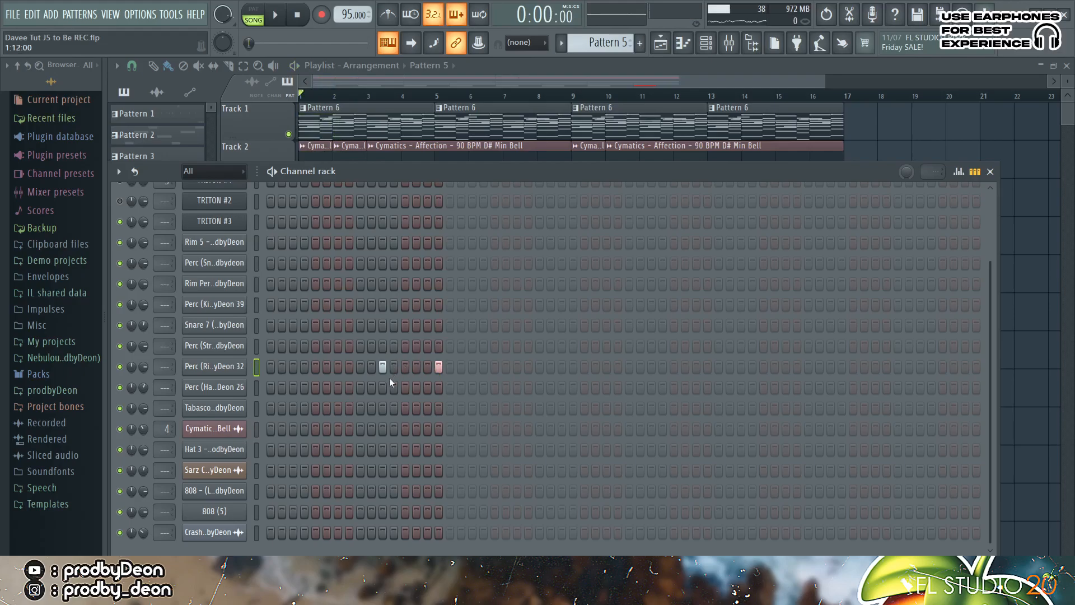
Preview Perc (Hand Drum) 26 and place its hits on steps 9 and 25 of Pattern 5, adding Rim Conga hits on steps 27 and 32.
click(244, 390)
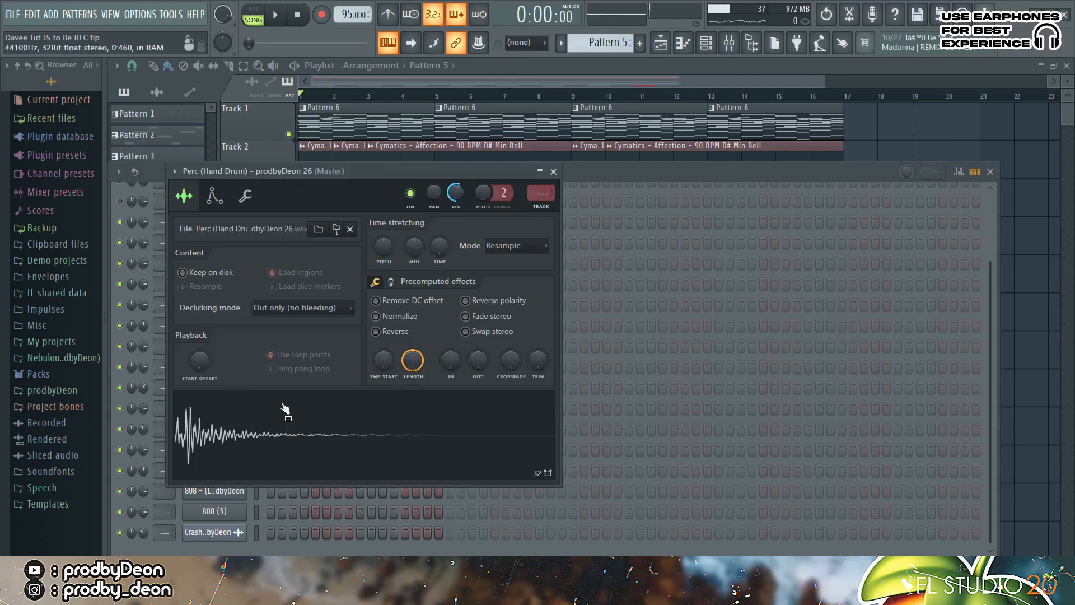
click(554, 172)
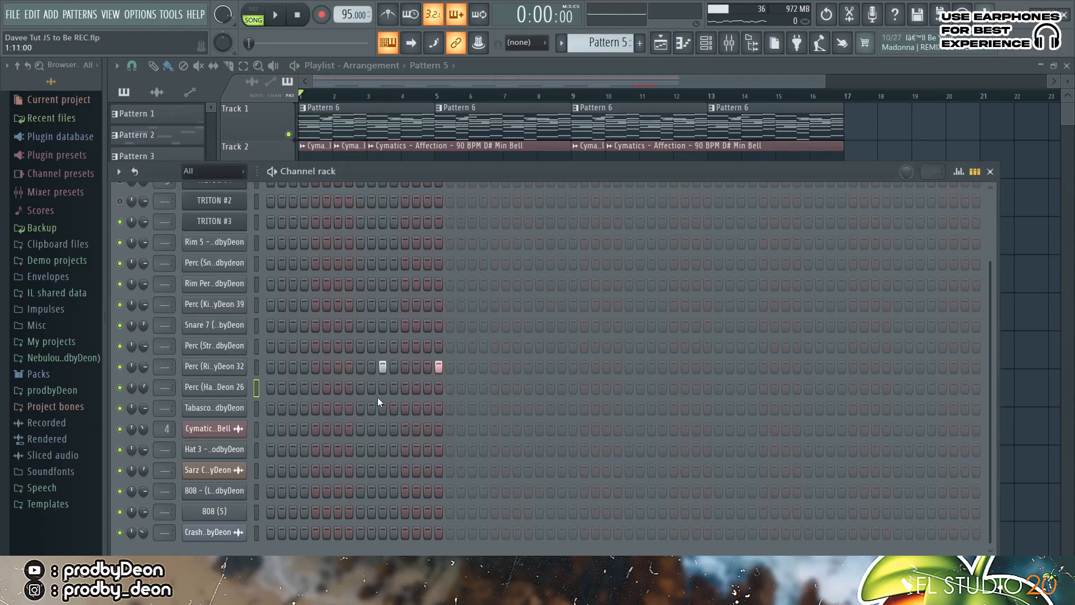
key(space)
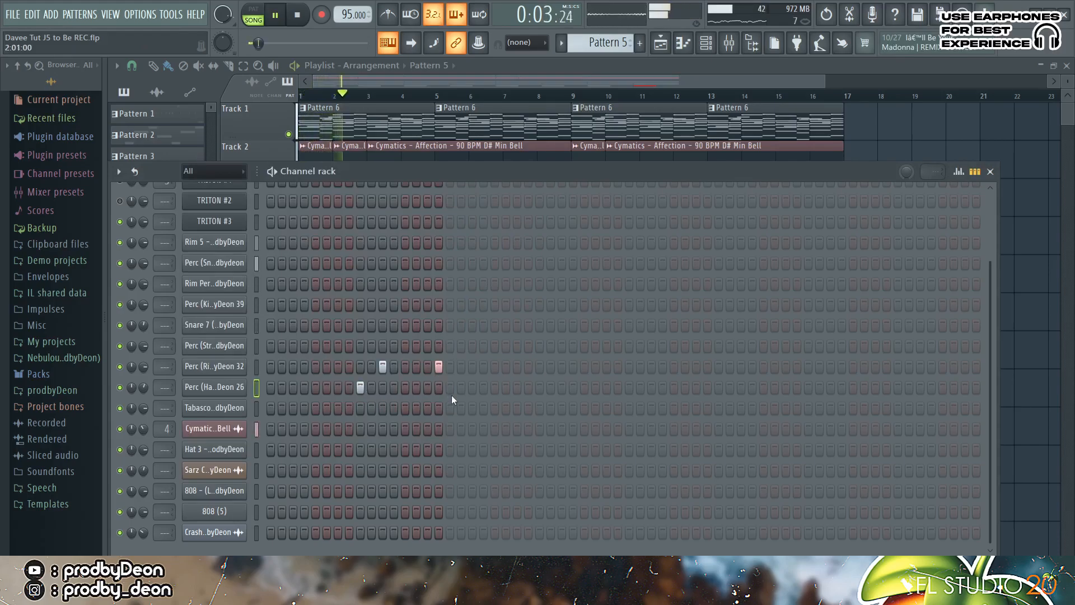
click(539, 386)
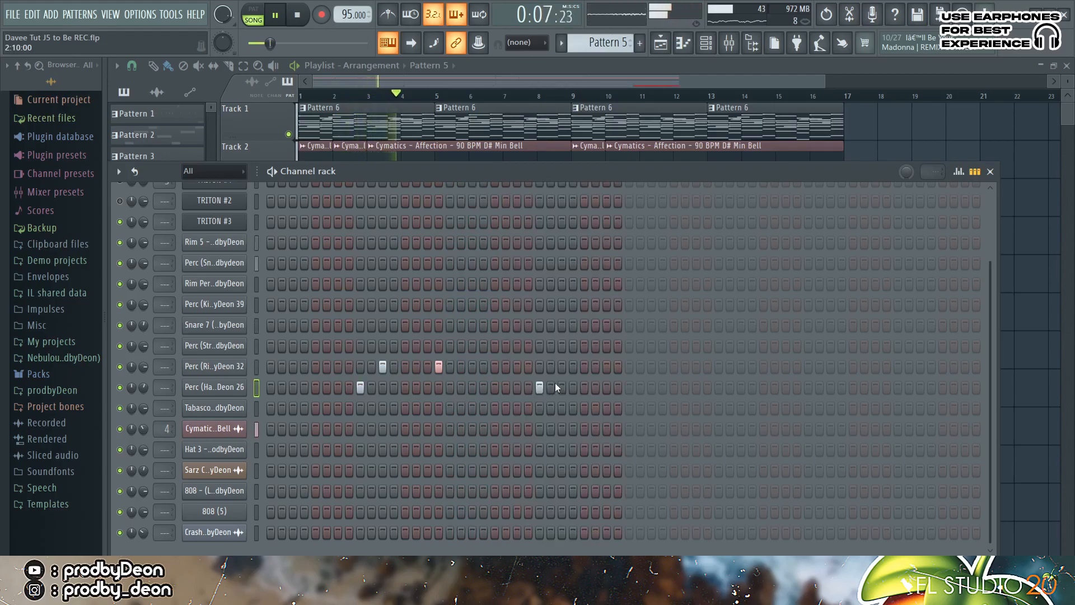
click(563, 368)
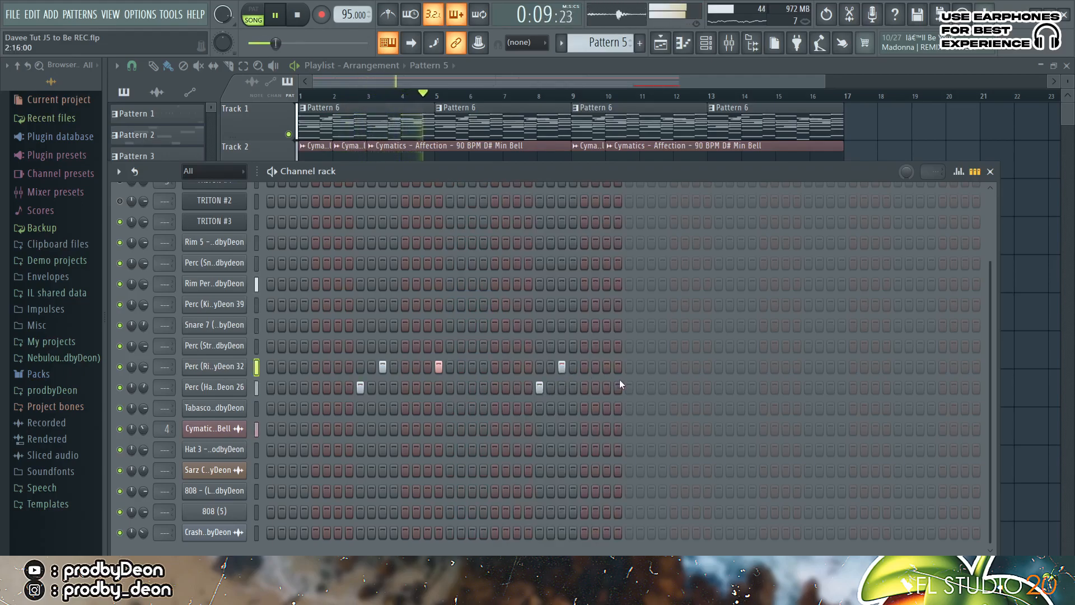
click(617, 365)
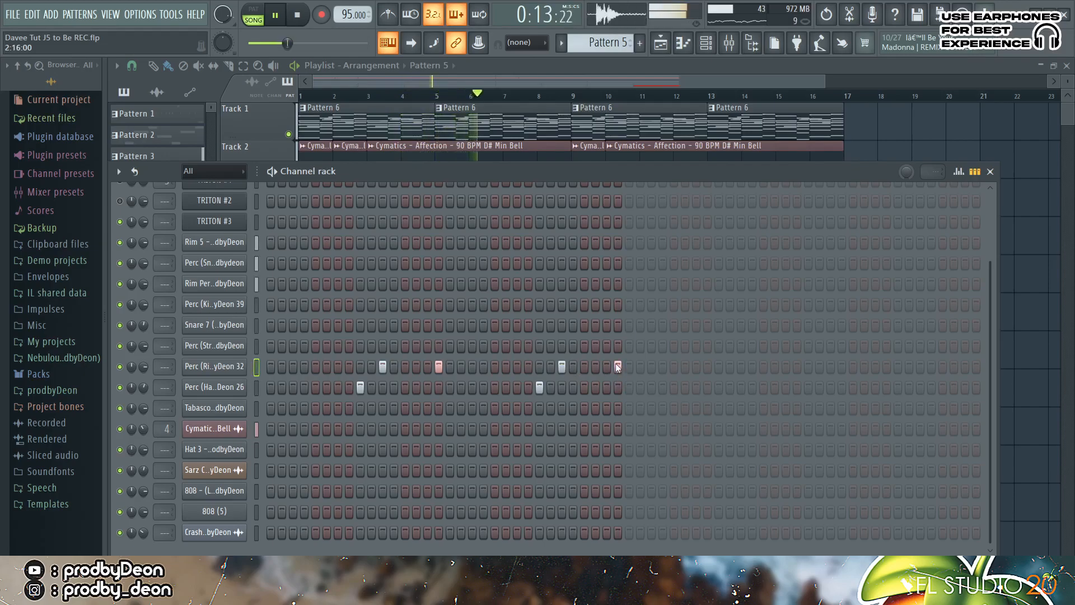
Lower the velocity of the Perc (Rim Conga) 32 hits on steps 16 and 32 in the graph editor during playback.
click(974, 173)
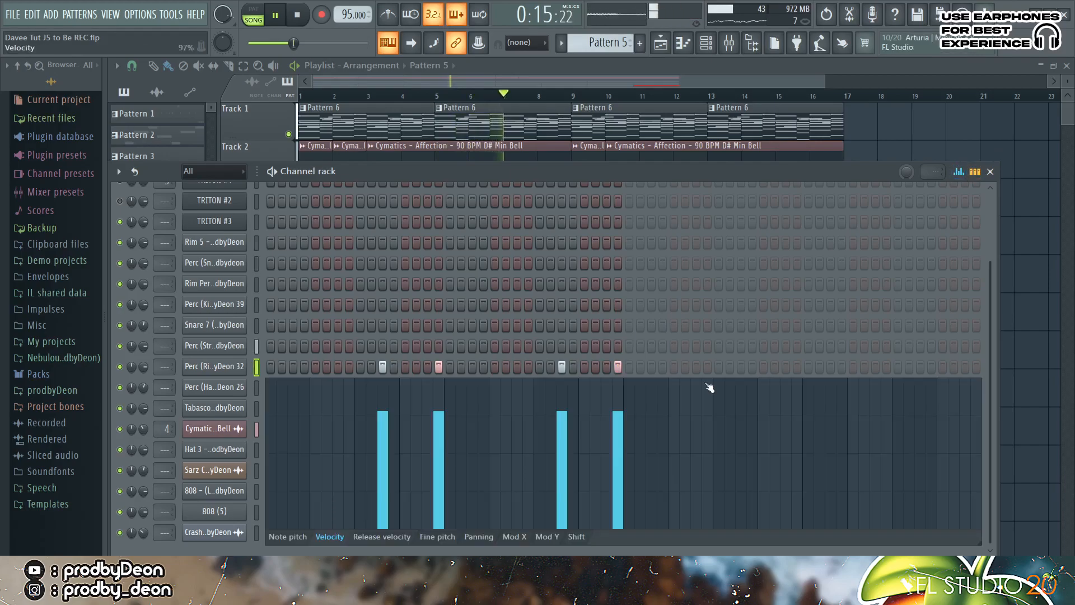
click(618, 438)
click(438, 446)
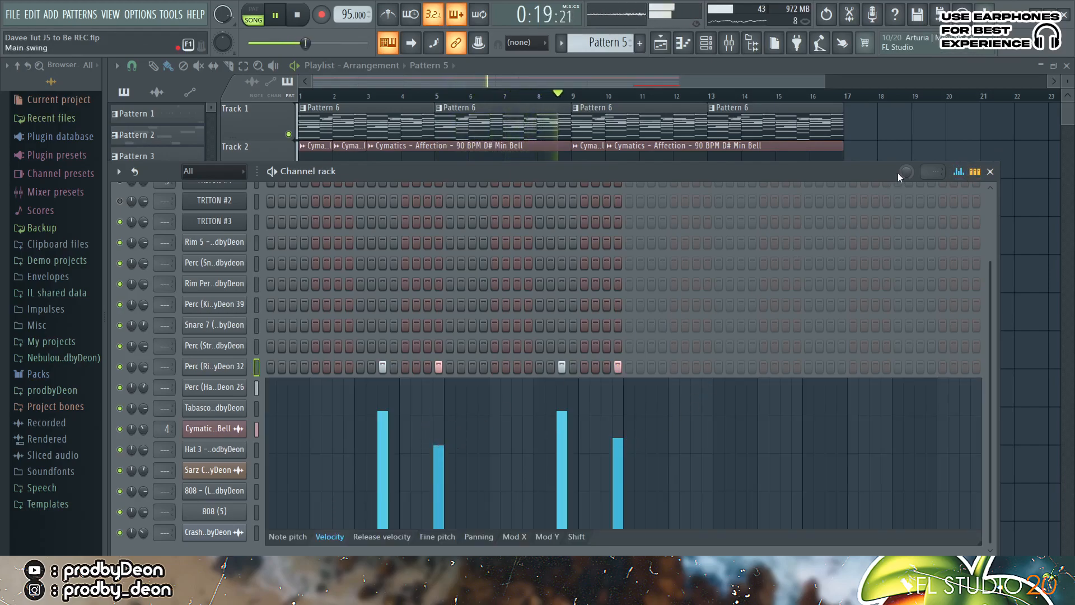
click(966, 173)
key(space)
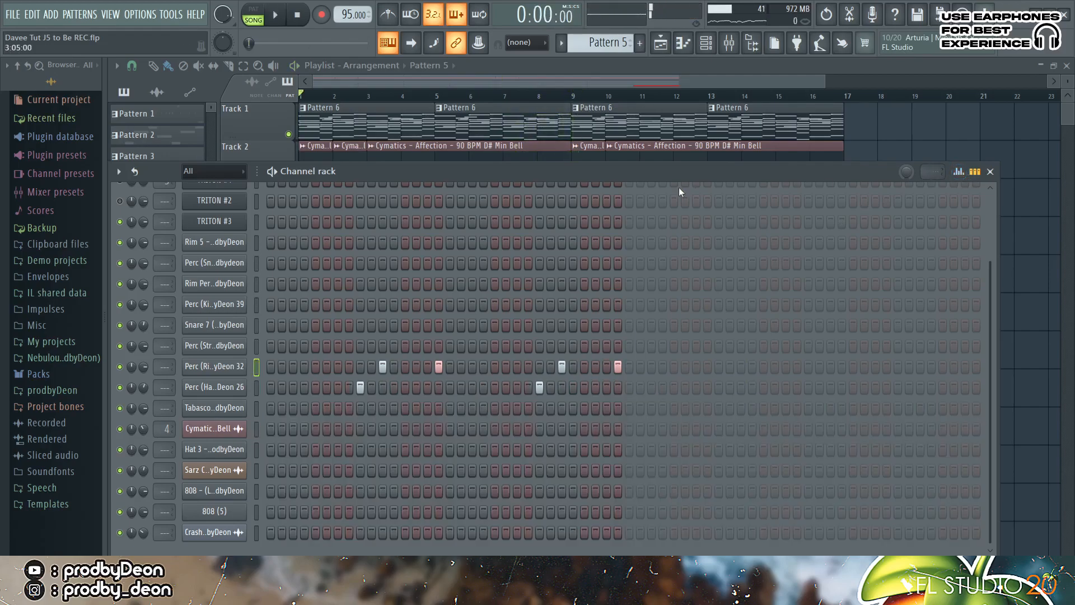
In Pattern 7, place Tabasco hits on steps 1, 11, 17, 27, 33, 43, 46, 49, 59 and 62 and audition them.
scroll(632, 36, down, 2)
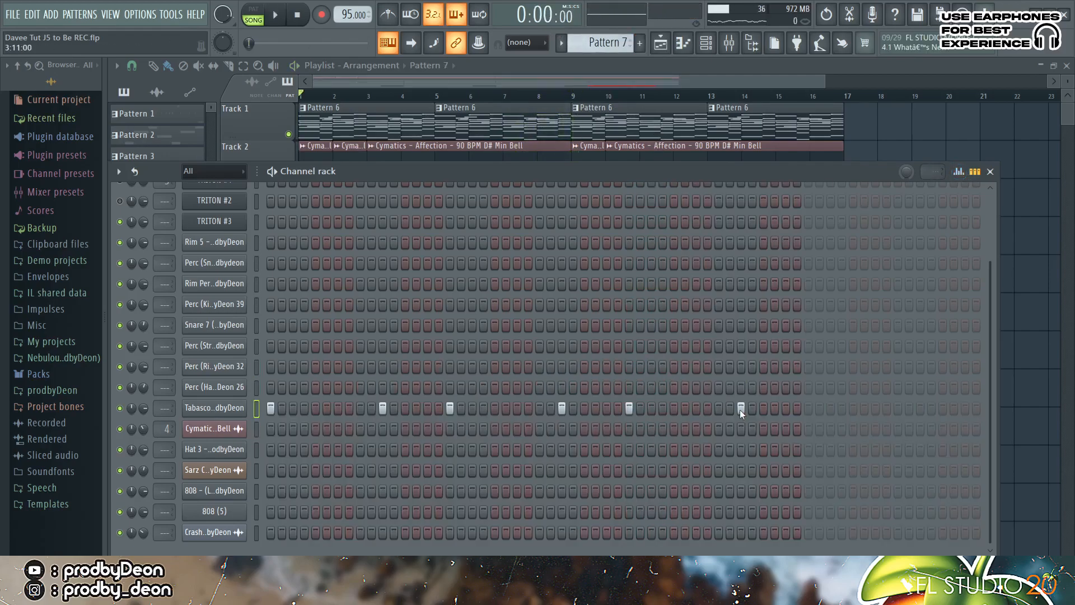
click(808, 408)
key(space)
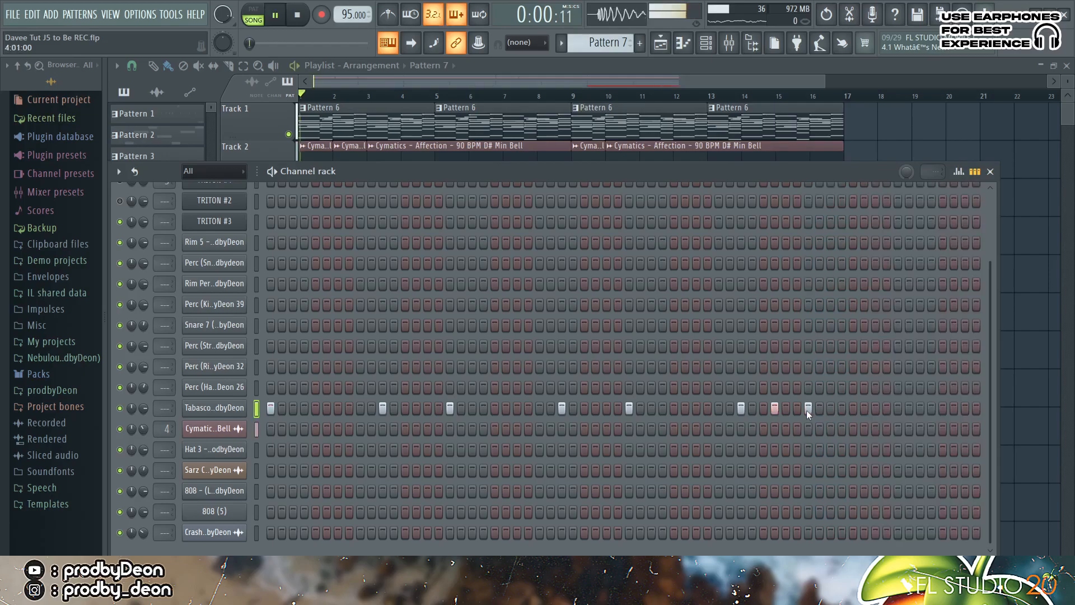
click(919, 408)
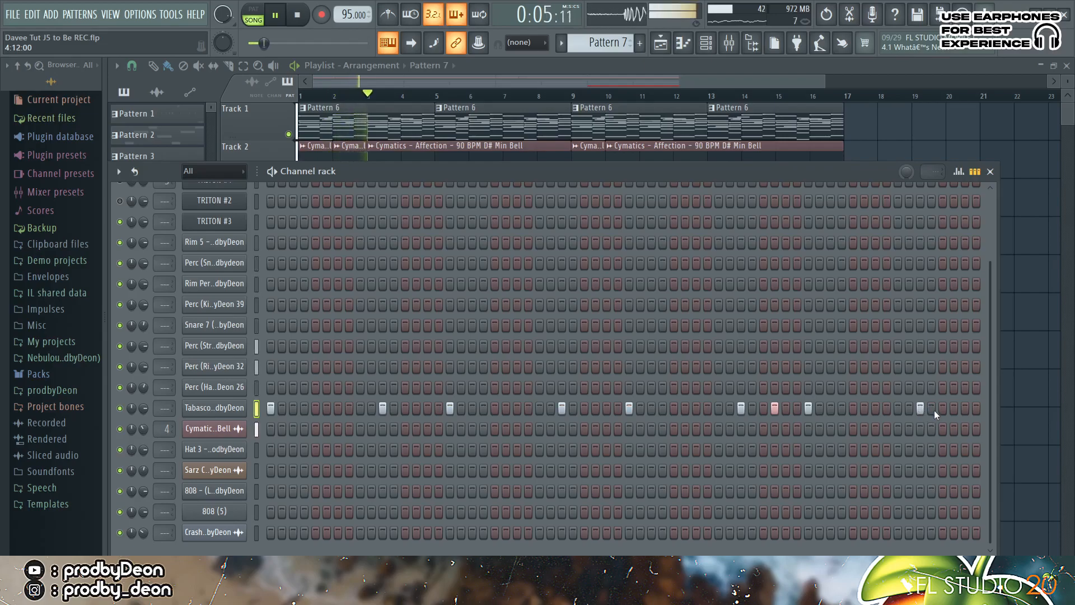
click(953, 409)
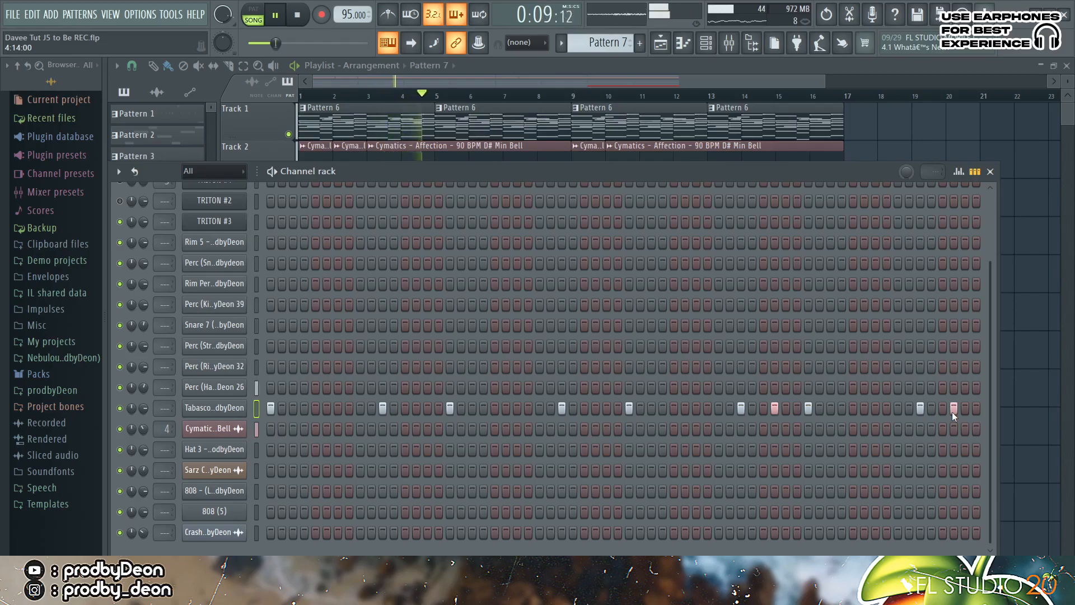
key(space)
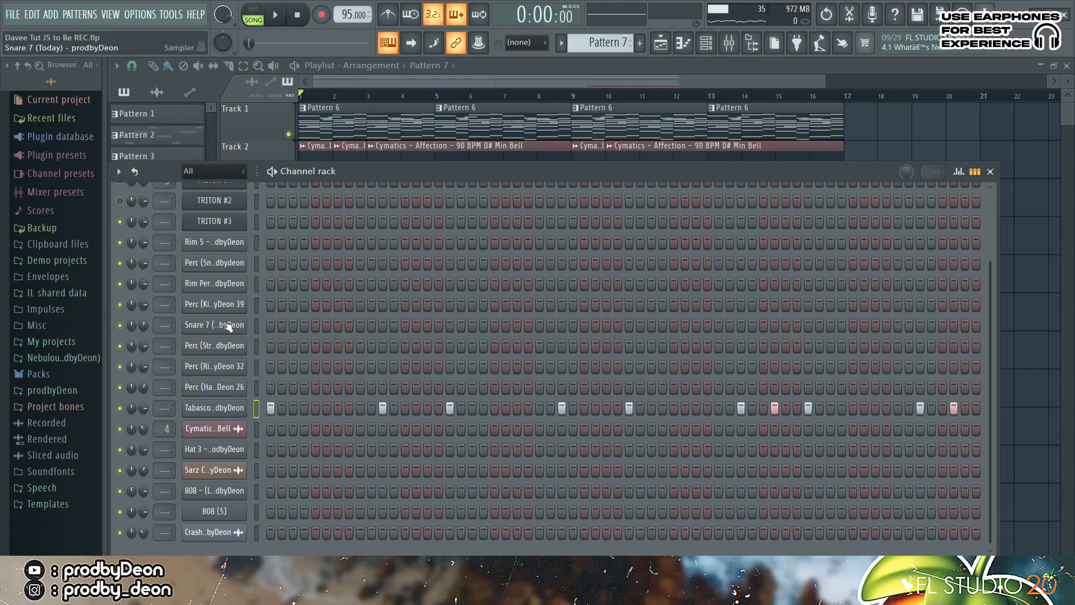
Examine the note velocities and panning of the Hat 3 part in Pattern 1's piano roll and listen to it.
click(226, 451)
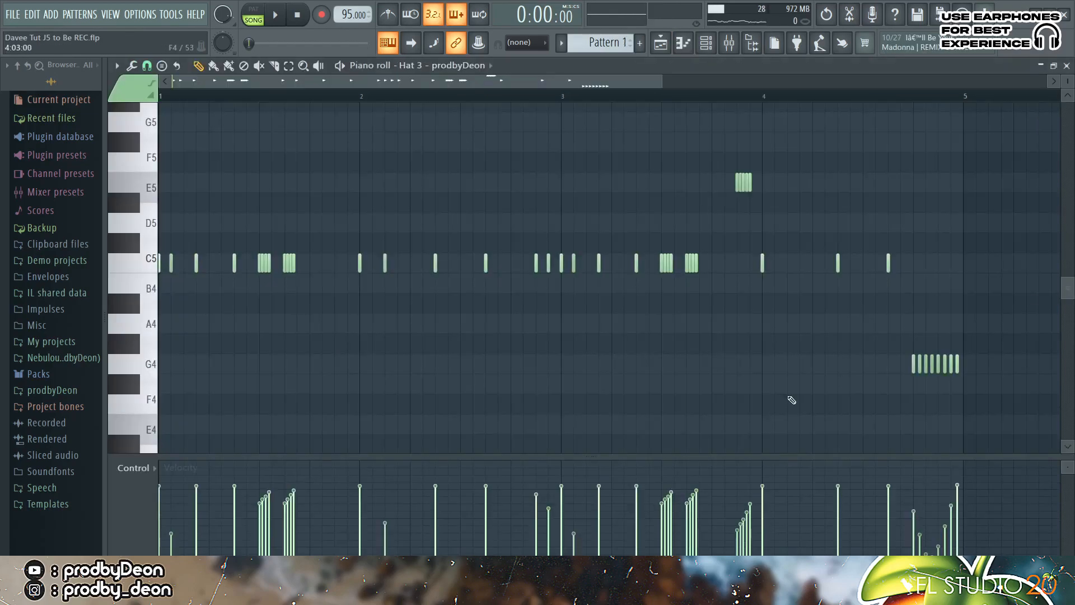
drag(630, 459, 632, 321)
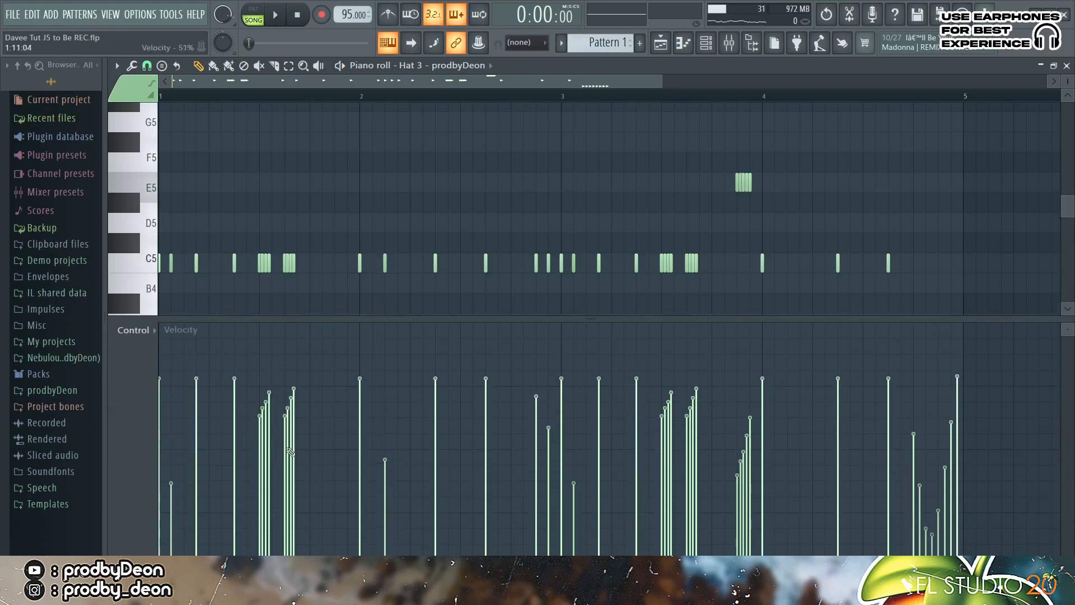
drag(566, 321, 567, 358)
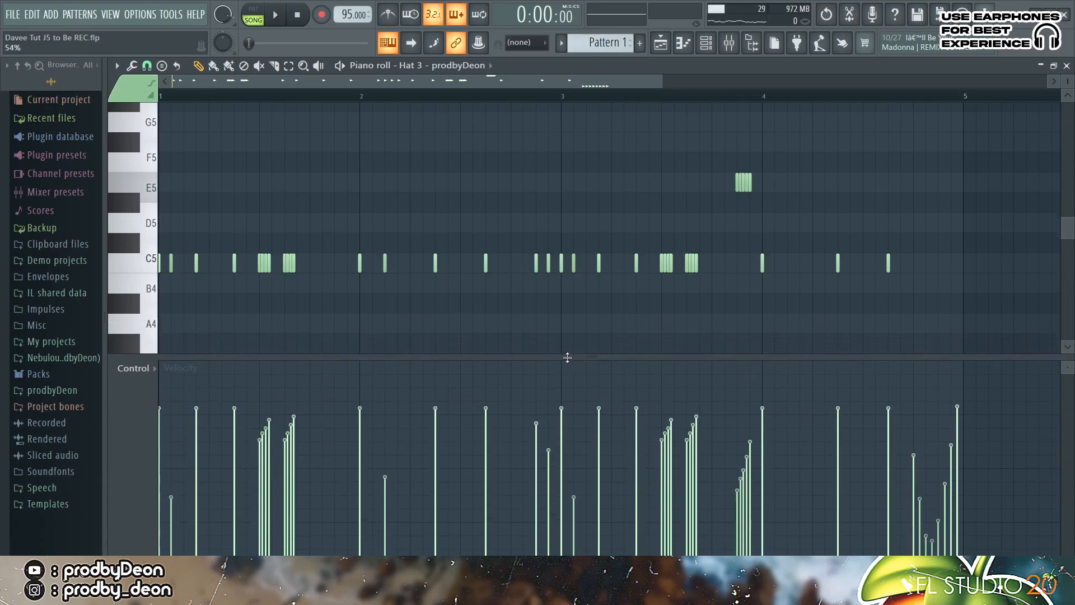
click(146, 370)
click(160, 392)
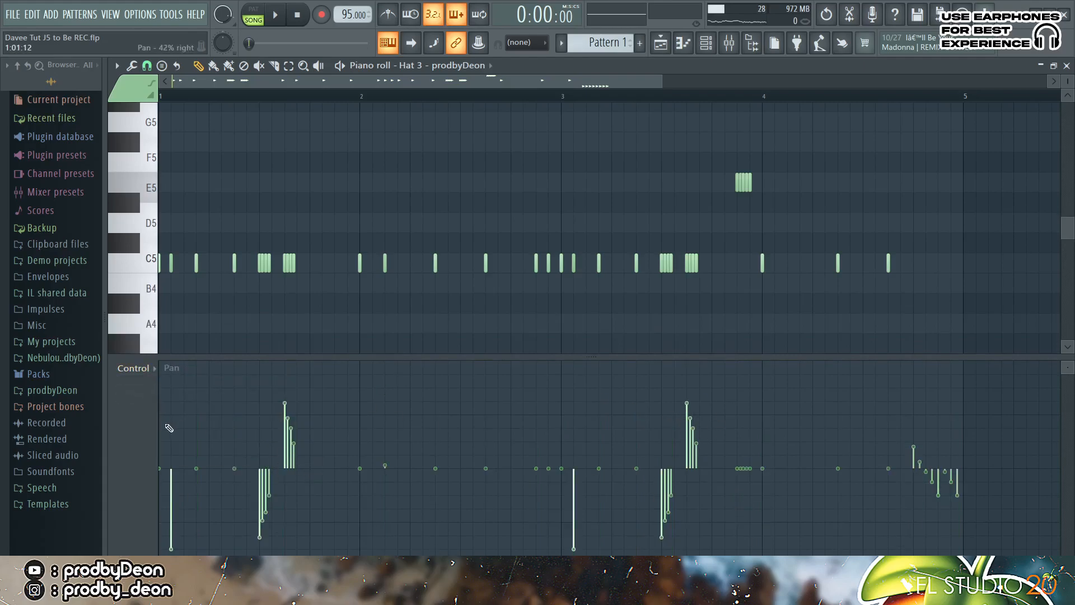
click(140, 371)
click(146, 406)
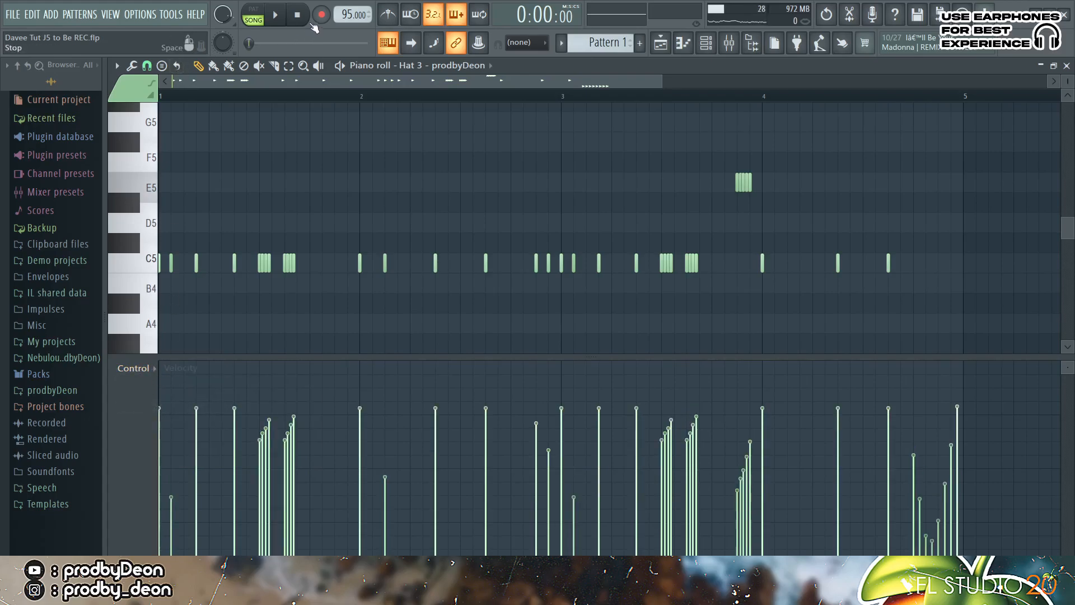
click(275, 16)
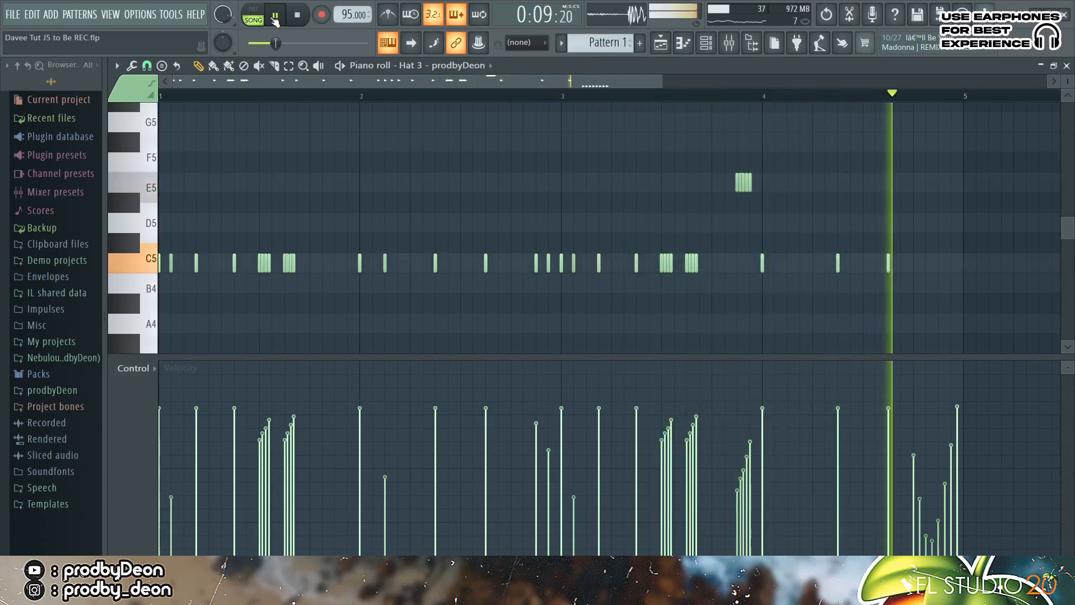
Play Pattern 2 on its own and examine the 808 (5) notes in its sampler and piano roll.
click(274, 18)
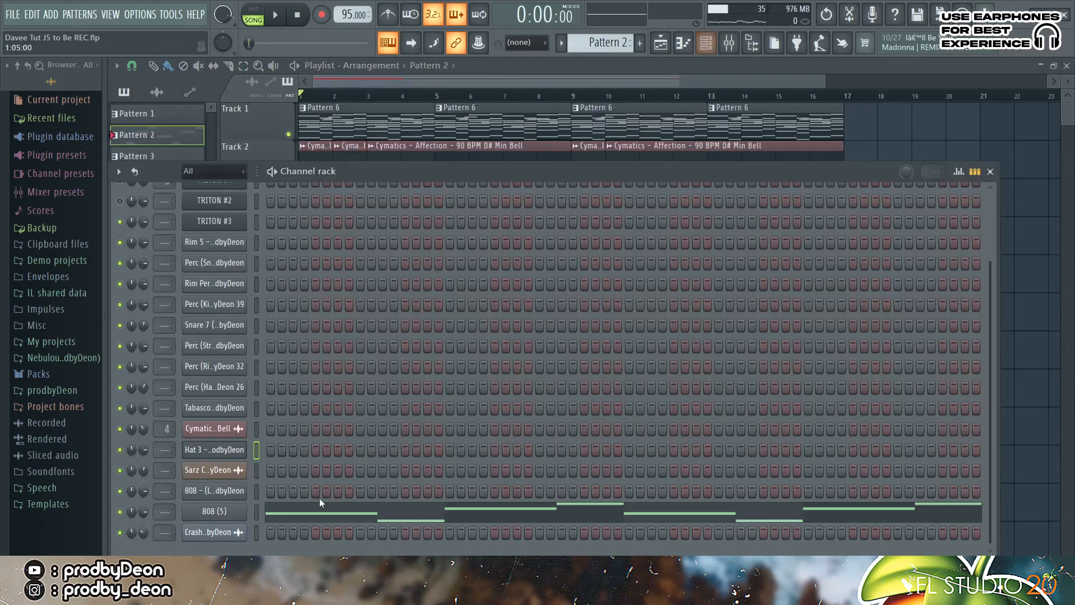
click(234, 515)
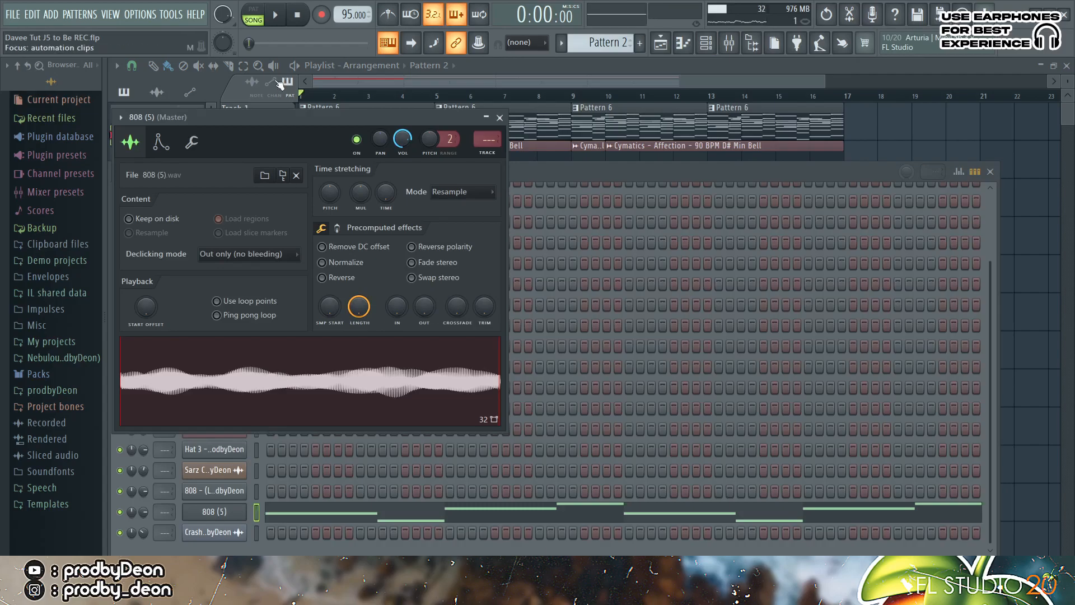
click(255, 17)
click(274, 15)
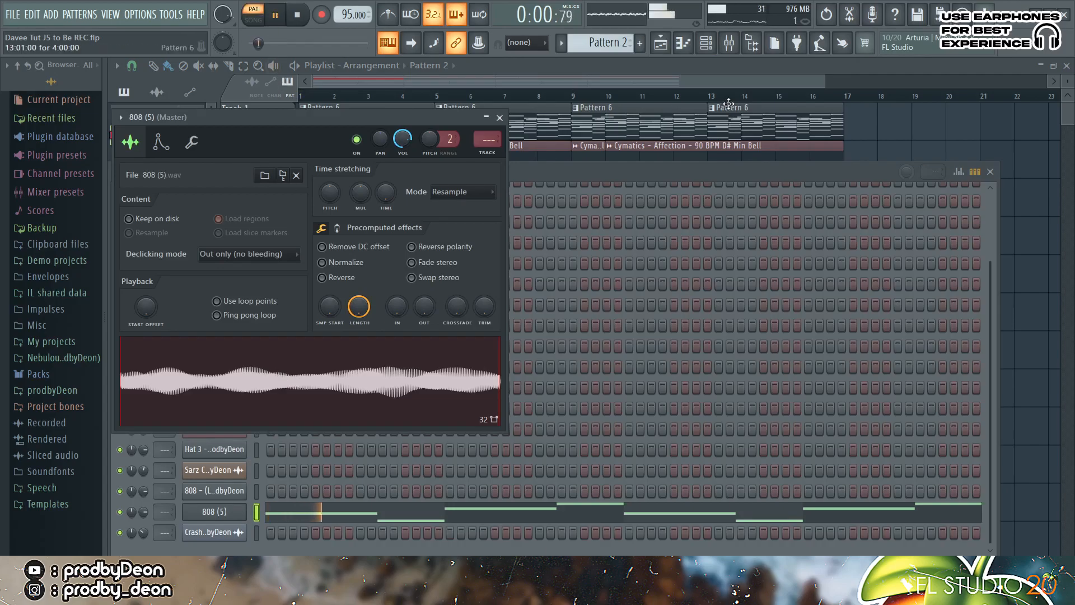
key(F7)
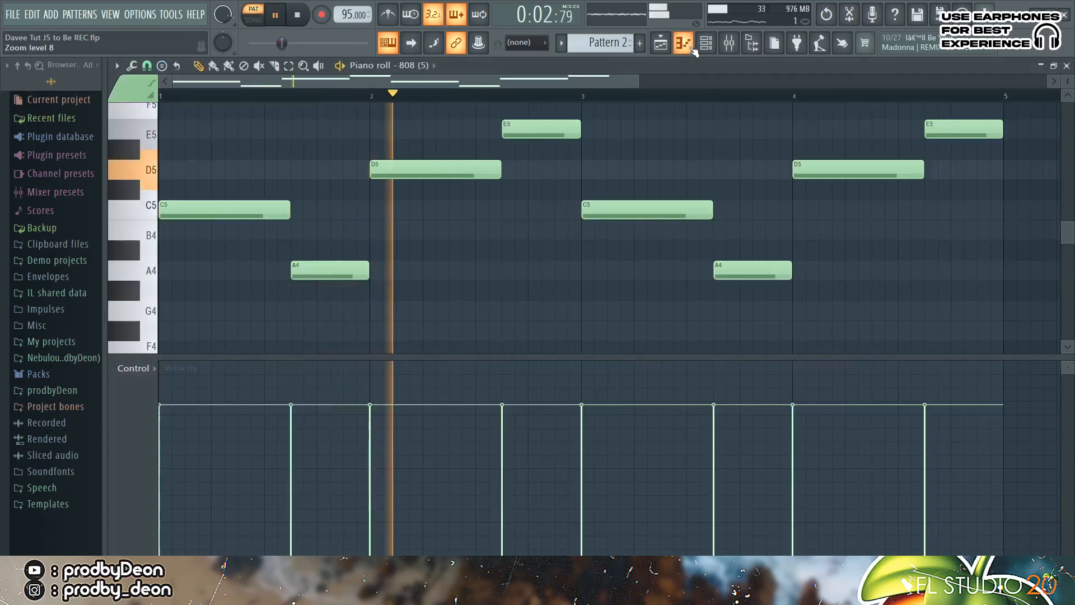
scroll(750, 112, up, 4)
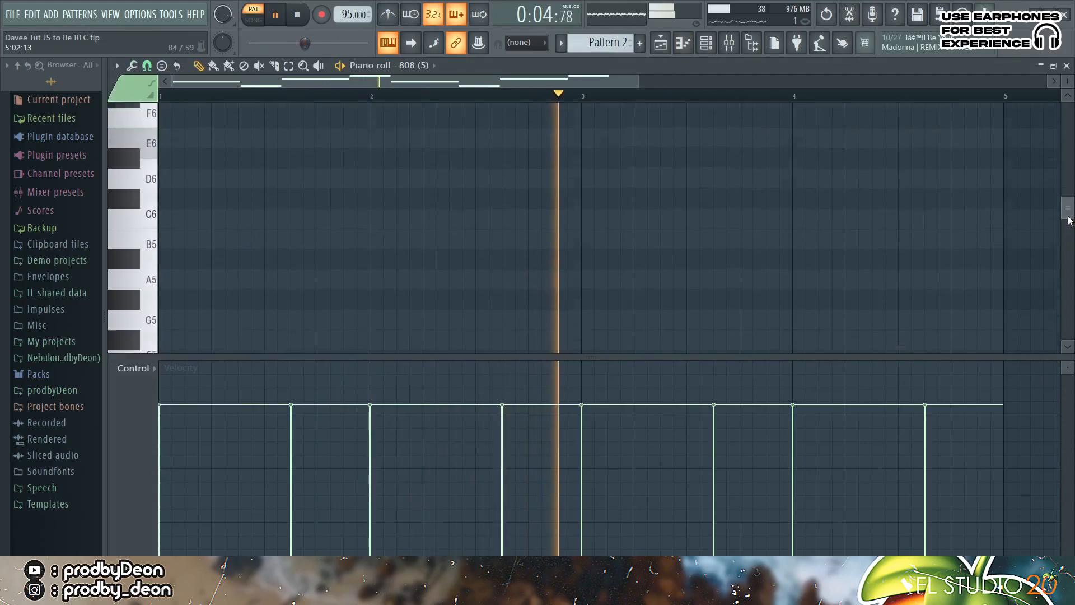
key(F5)
key(space)
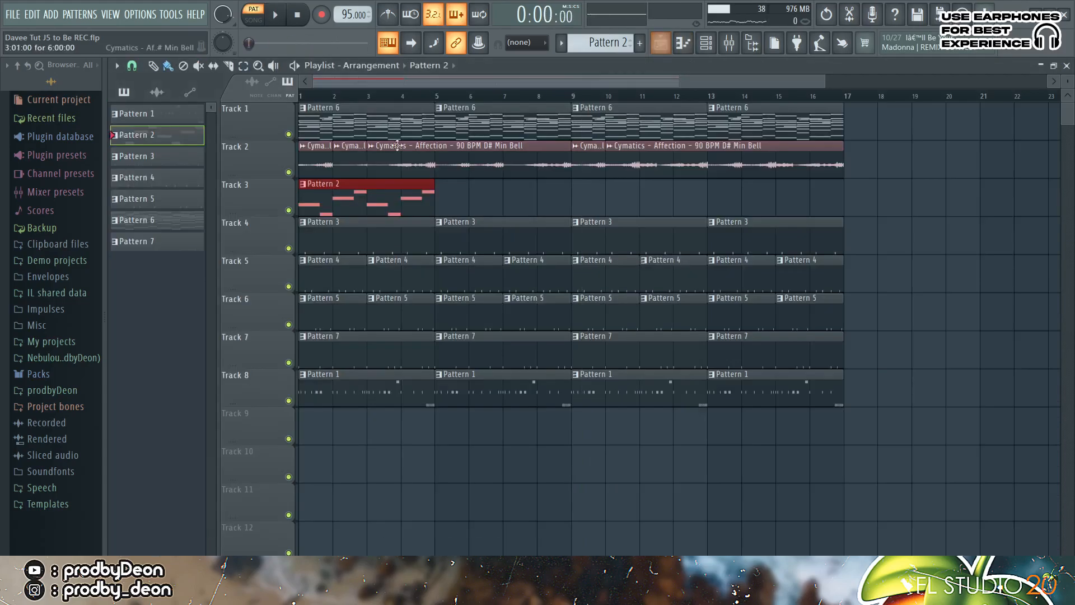
Remove the Pattern 3, 4, 5, 7 and 1 clips from the first four bars of Tracks 4 to 8, and play the song's intro.
right_click(332, 242)
right_click(338, 275)
right_click(338, 315)
right_click(342, 350)
right_click(355, 385)
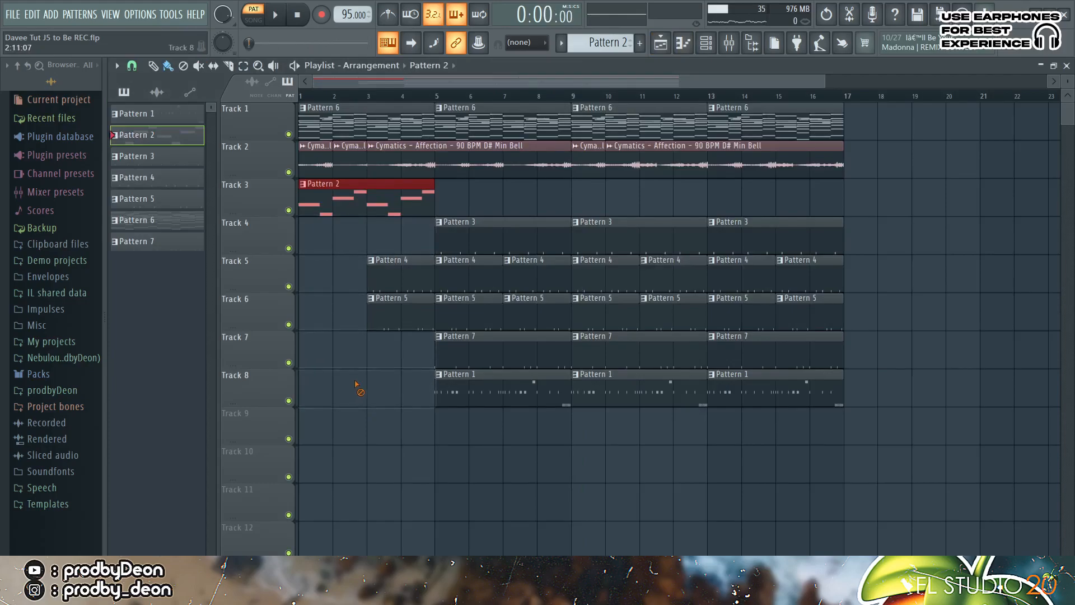
right_click(373, 306)
right_click(373, 266)
key(space)
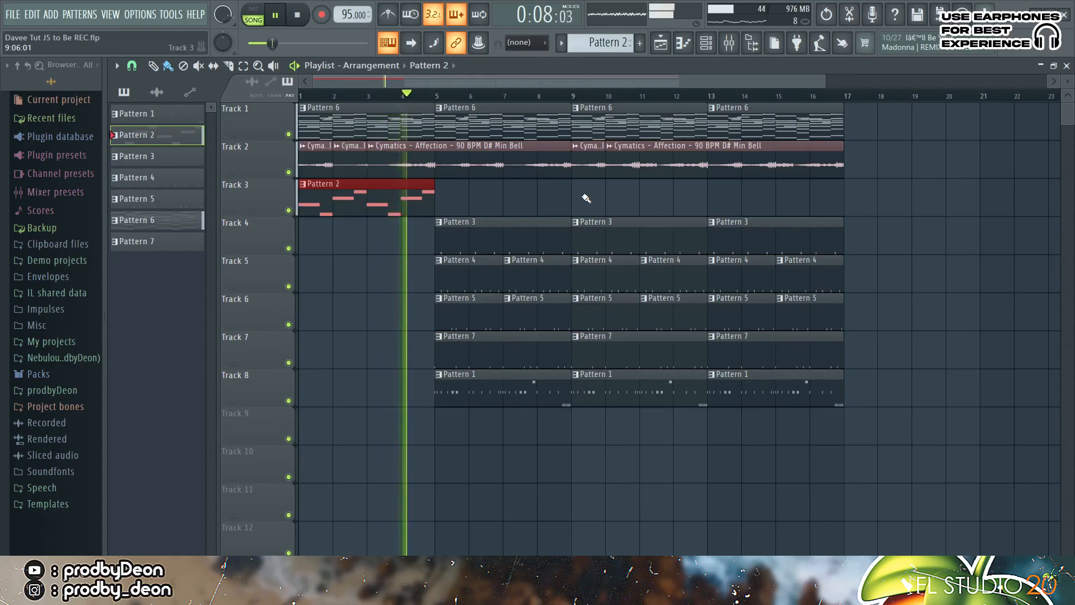
key(space)
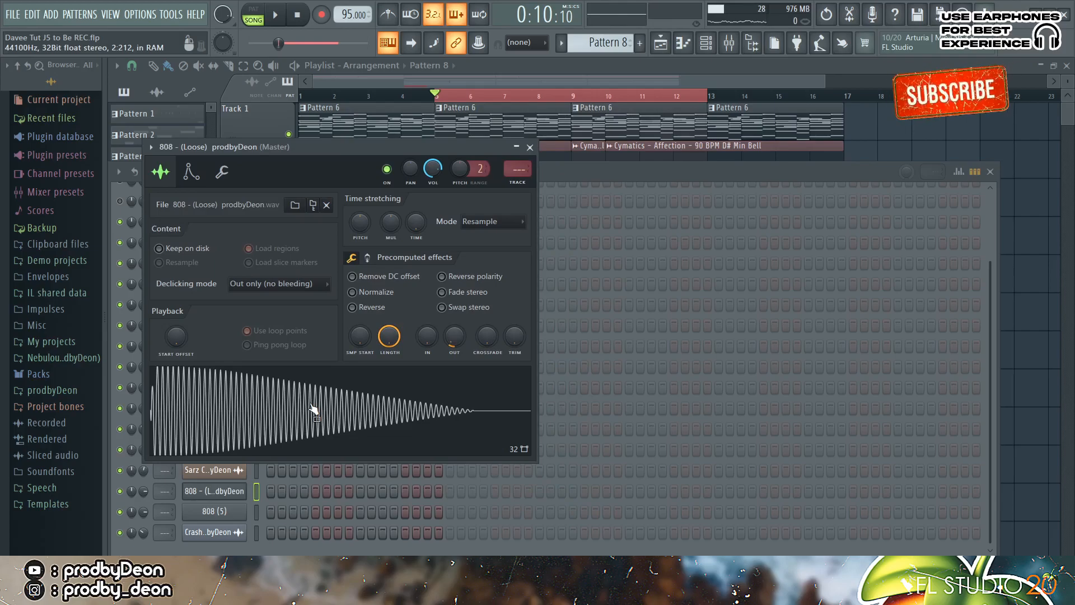
In Pattern 6, enter the 808 - (Loose) bass line on C5, D5 and E5 over four bars, ending with a short second E5.
click(190, 172)
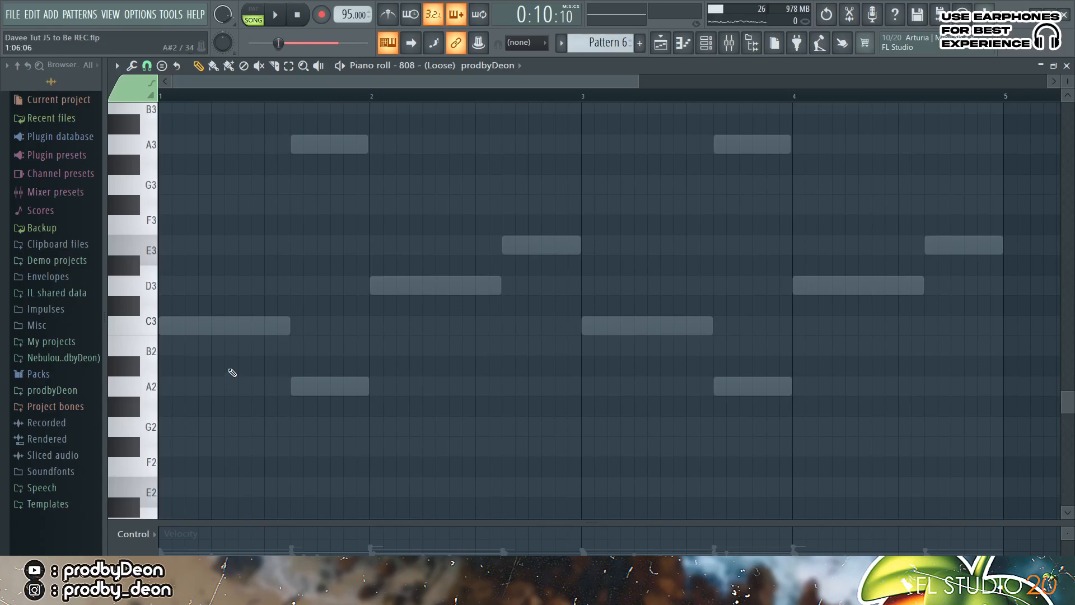
click(185, 326)
key(ctrl+Up)
scroll(191, 320, up, 4)
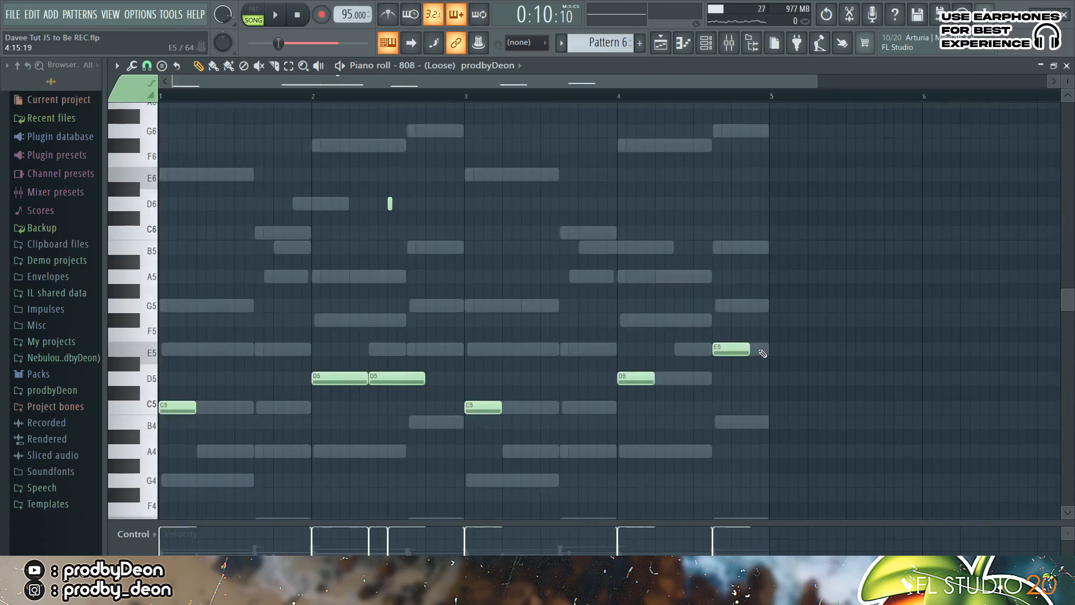
click(763, 353)
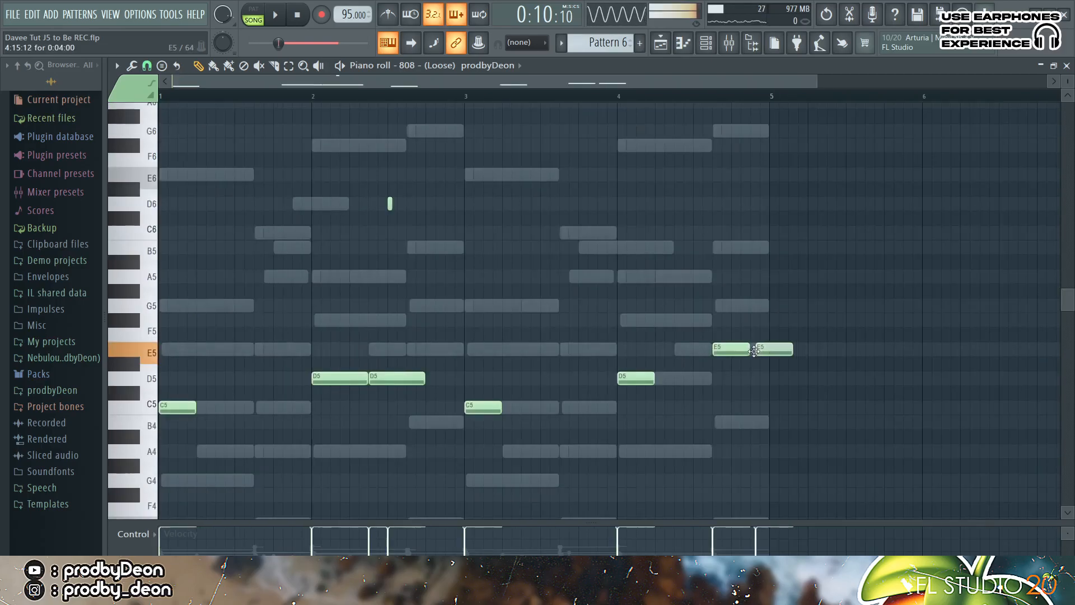
click(762, 350)
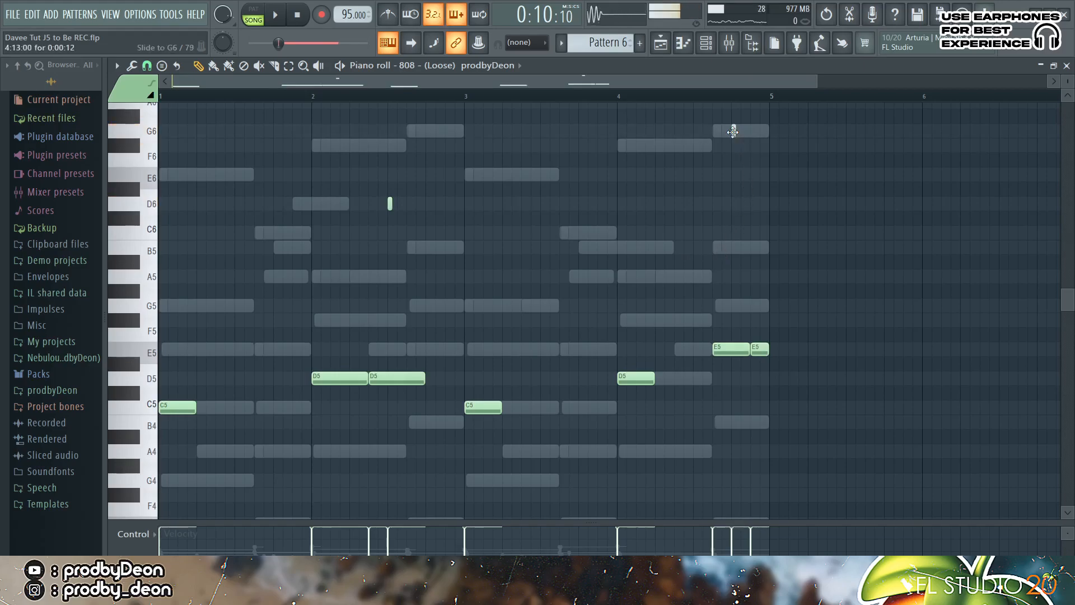
Set slide notes on D6 and B5 above the two E5 notes ending bar 4, and listen to the bass line.
key(space)
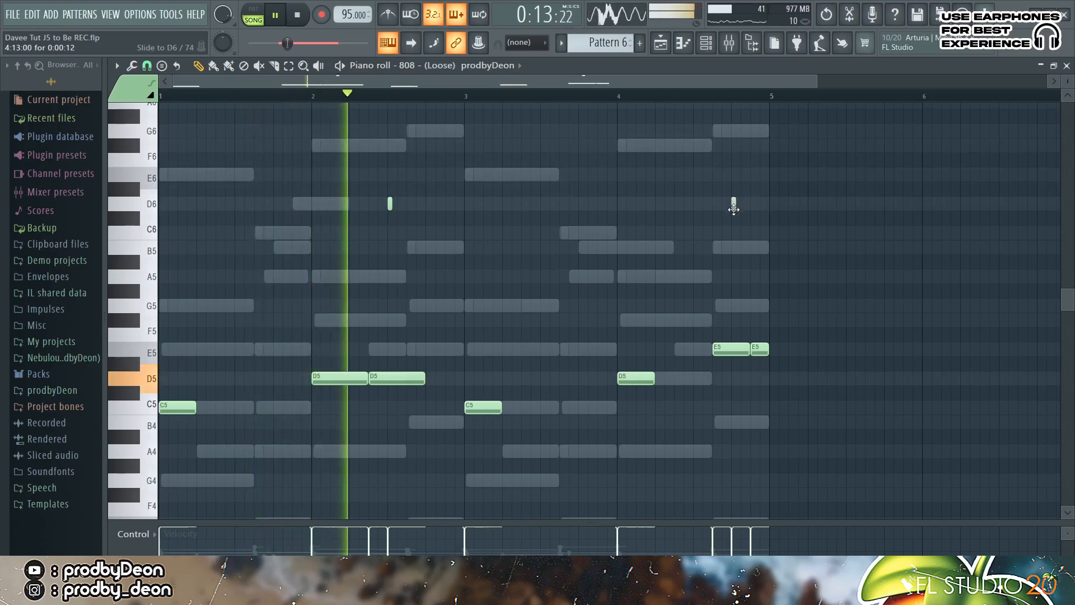
click(753, 247)
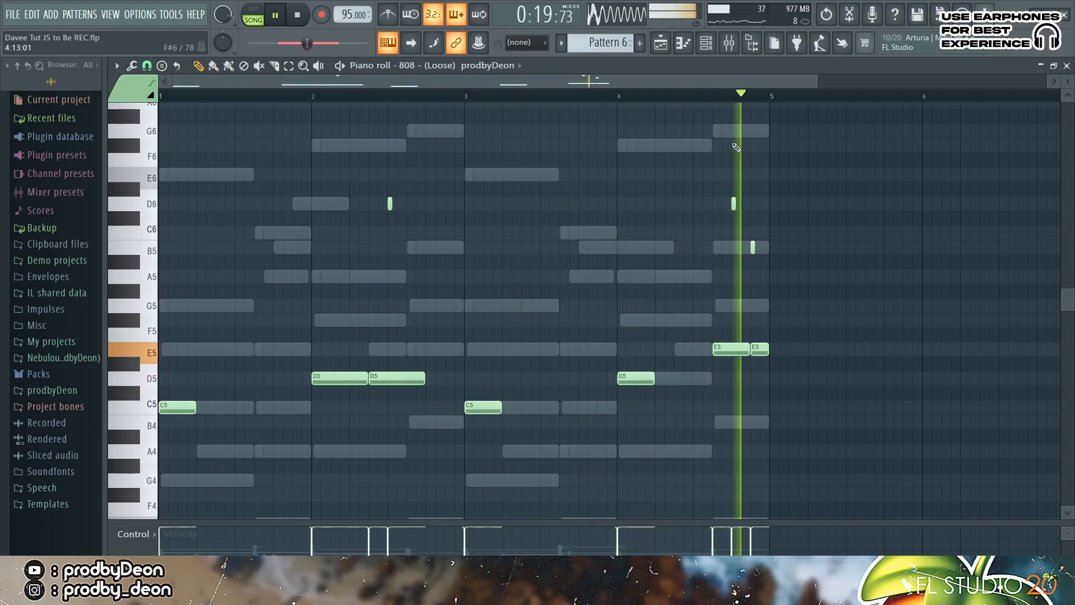
key(space)
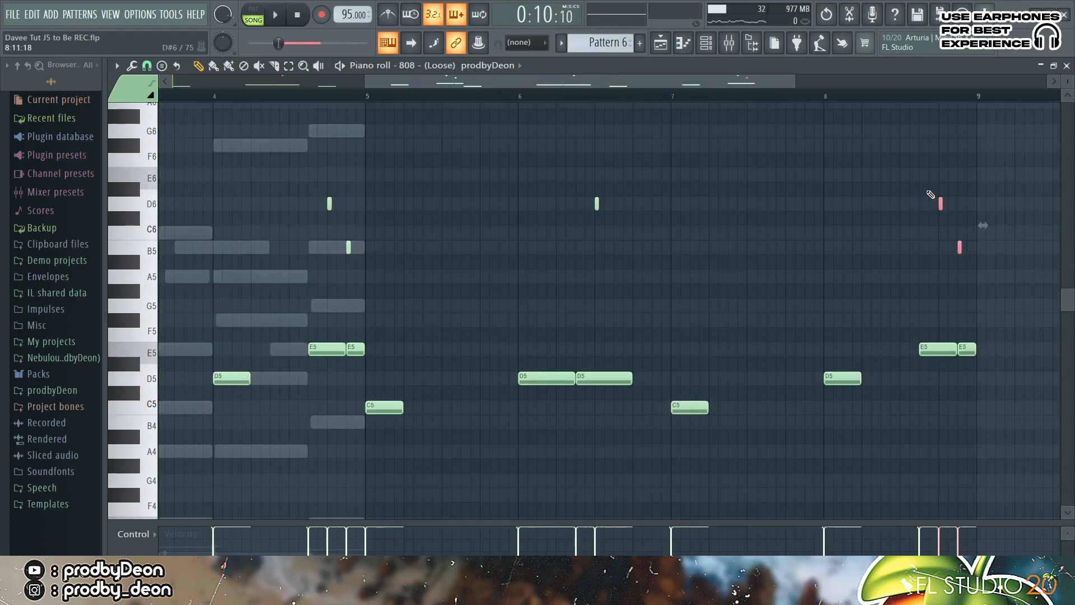
Raise the two slide notes at the end of bar 8 by one octave to D7 and B6.
key(Delete)
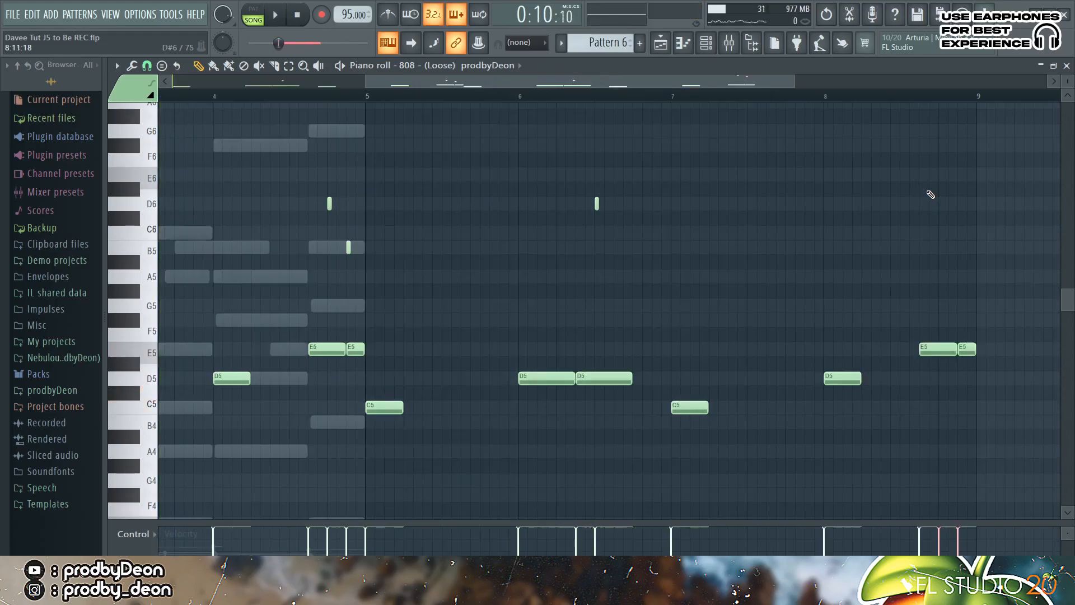
scroll(931, 194, up, 3)
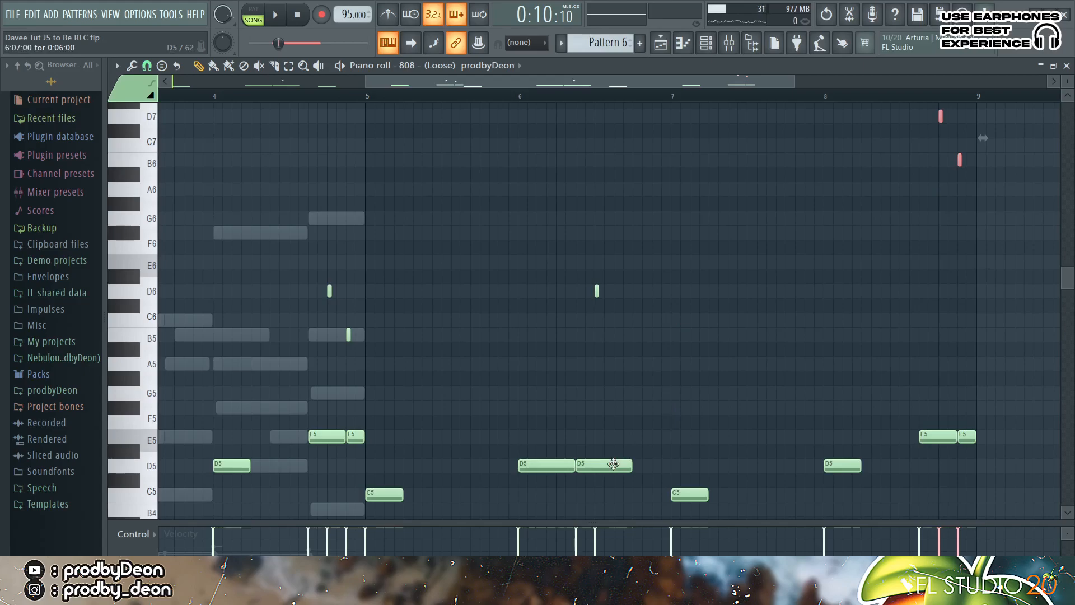
Shorten the second D5 note in bar 6, add a B5 note right after it, and audition that passage in pattern mode.
click(614, 465)
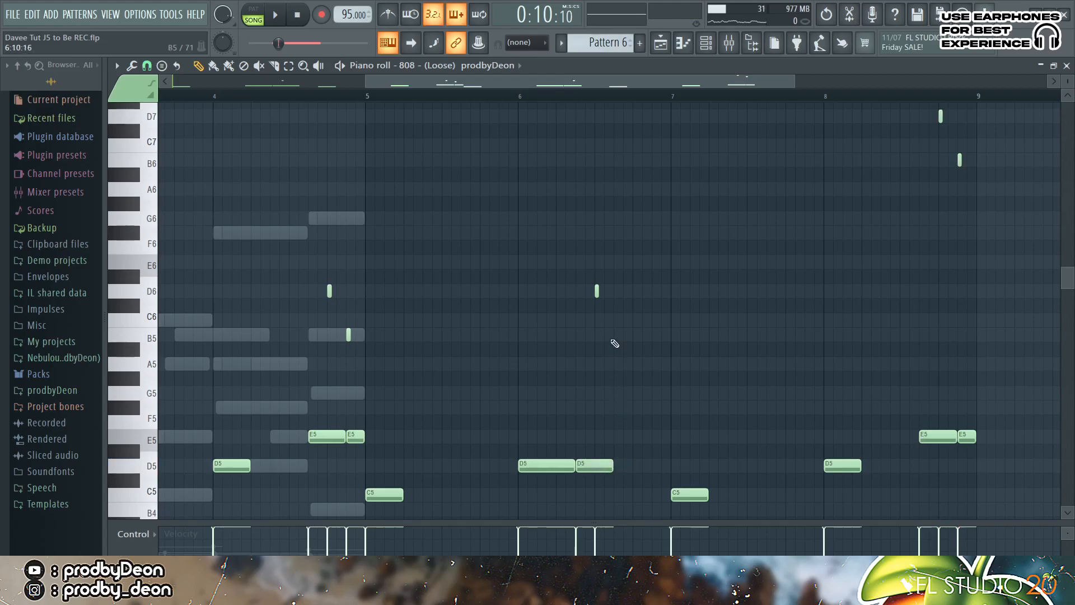
click(616, 335)
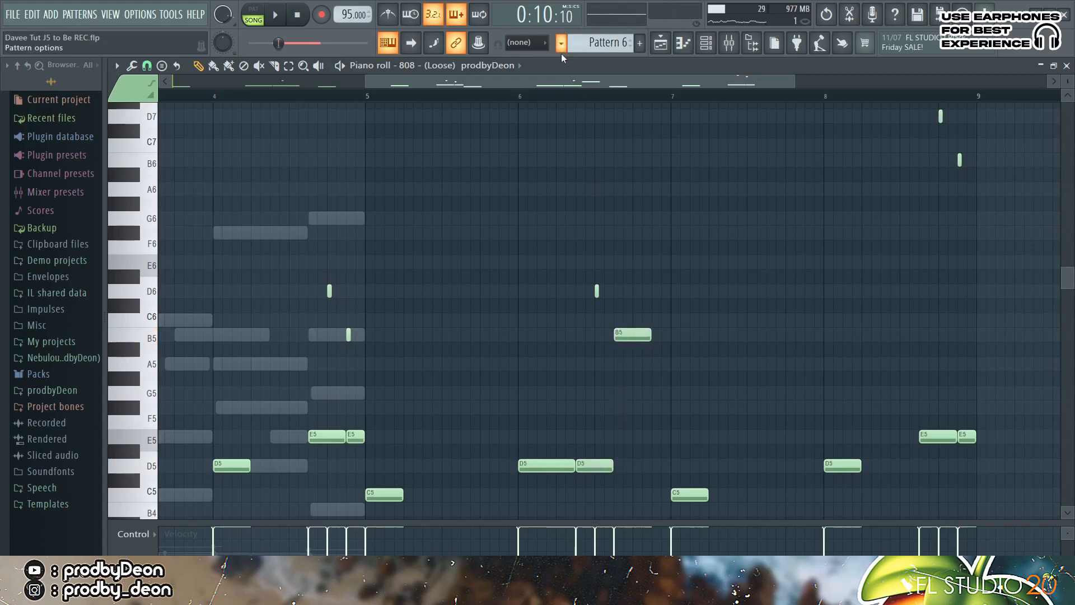
click(253, 19)
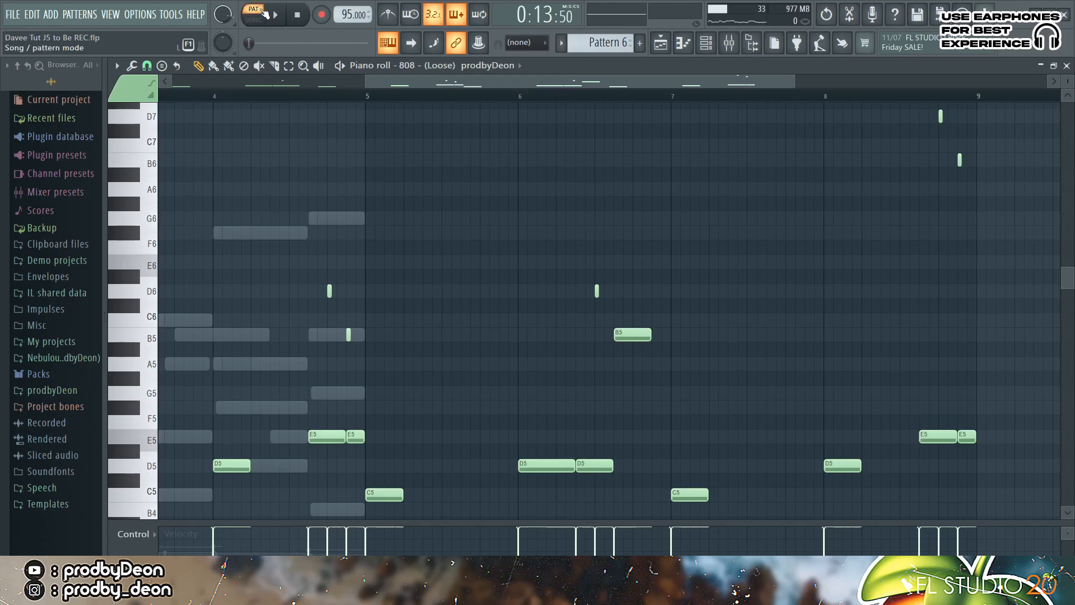
click(557, 98)
key(space)
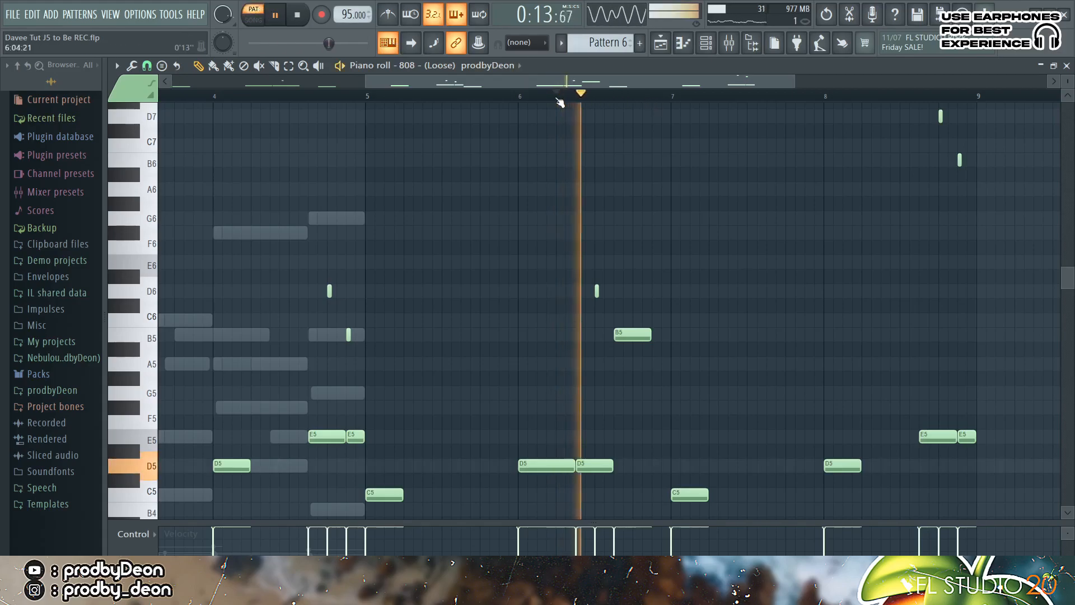
click(558, 99)
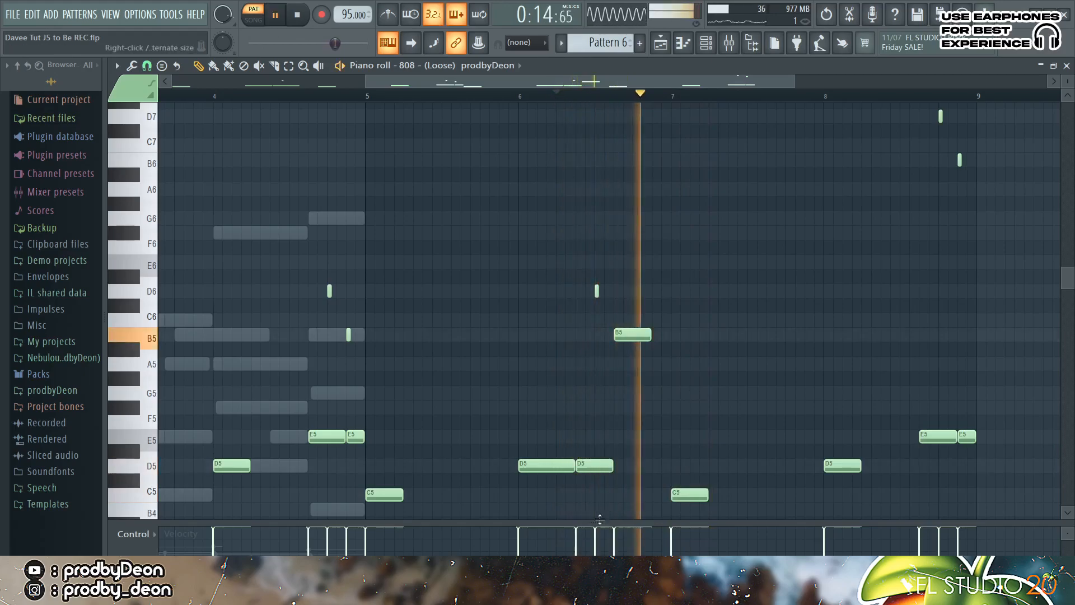
Lower the velocity of the B5 note in bar 6 to about 73% and replay the passage.
key(space)
click(613, 551)
key(space)
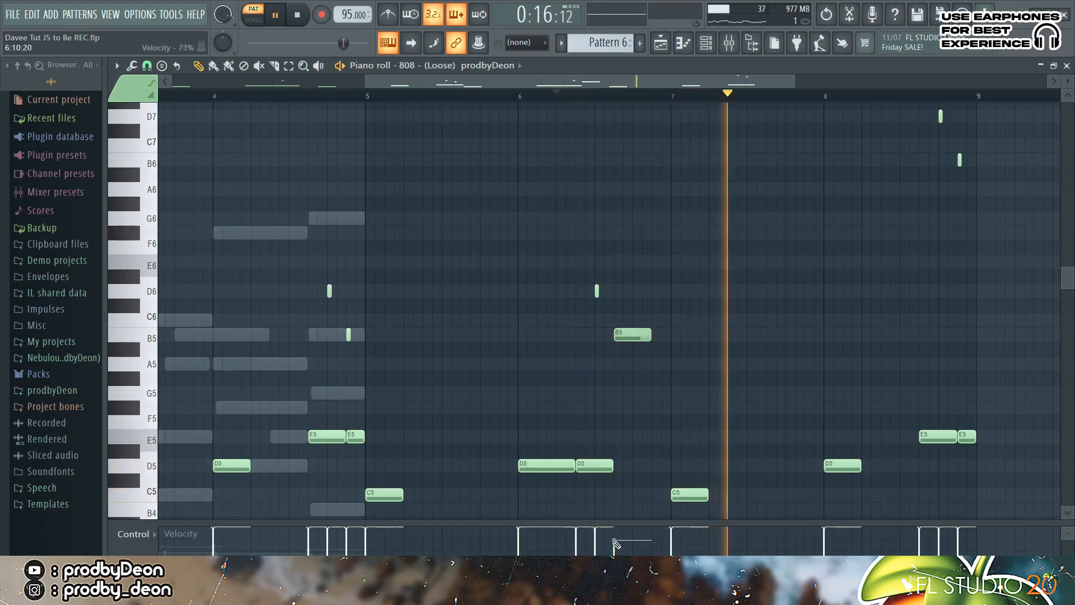
key(space)
click(614, 541)
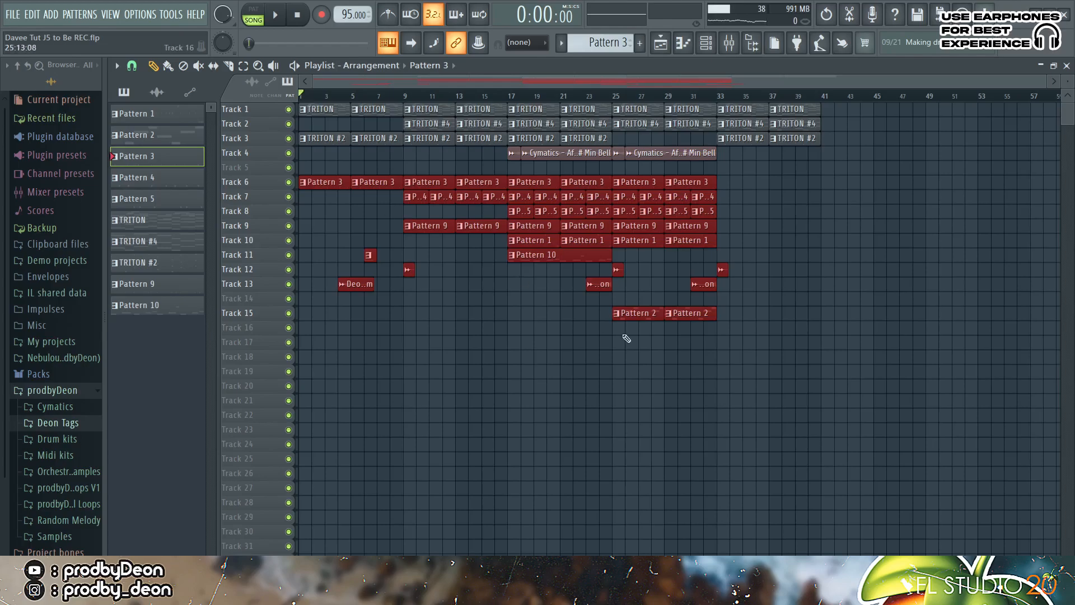
Clear the selection of the clips on Tracks 6 to 15 in the playlist.
click(690, 388)
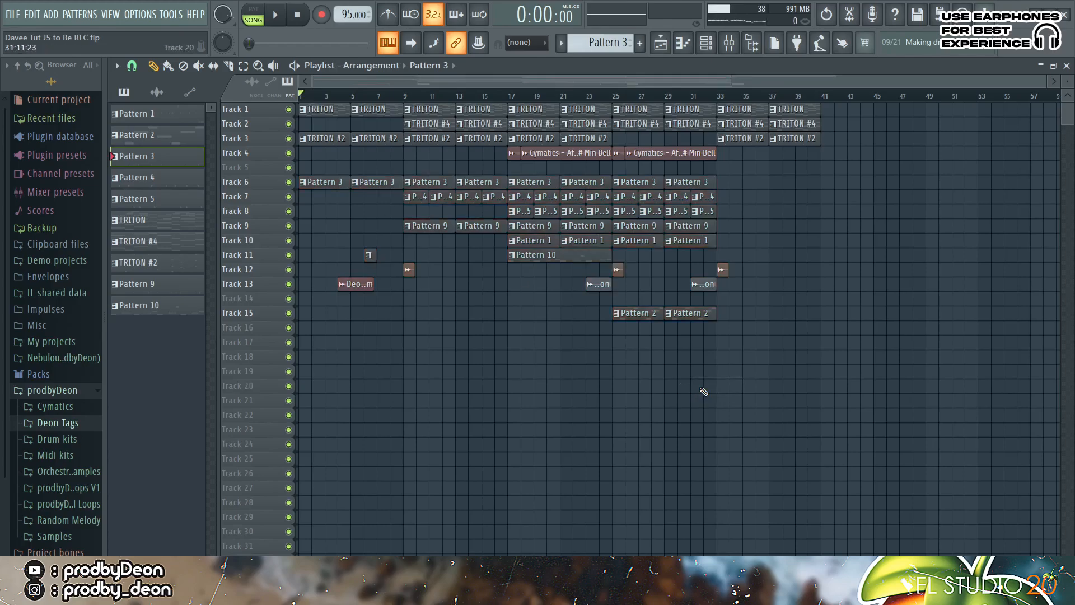